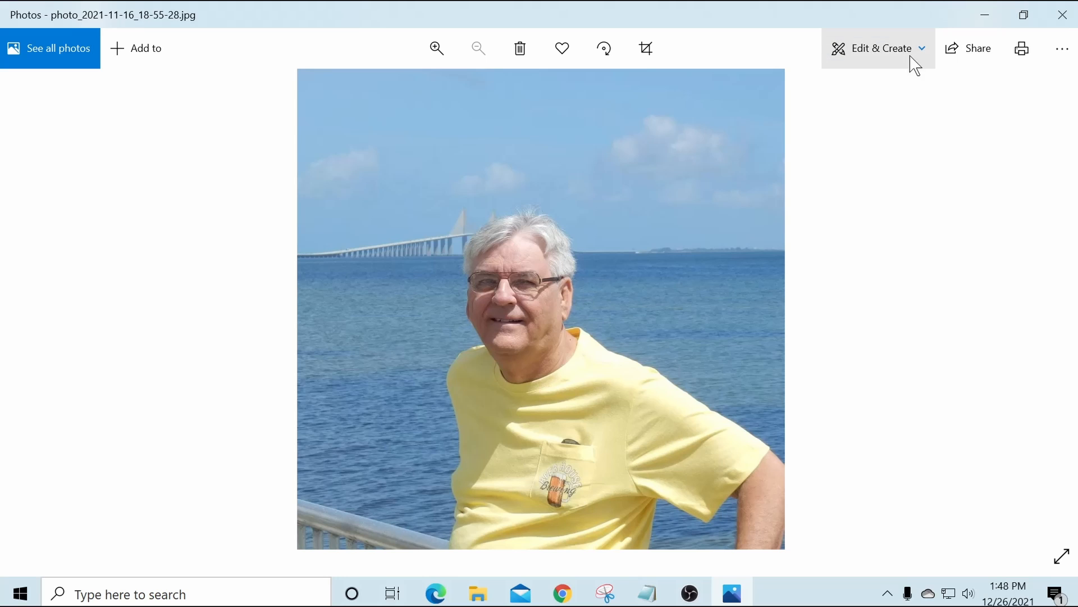
Open the photo for editing and crop away the sky above the head and a strip along the lower edge.
click(880, 57)
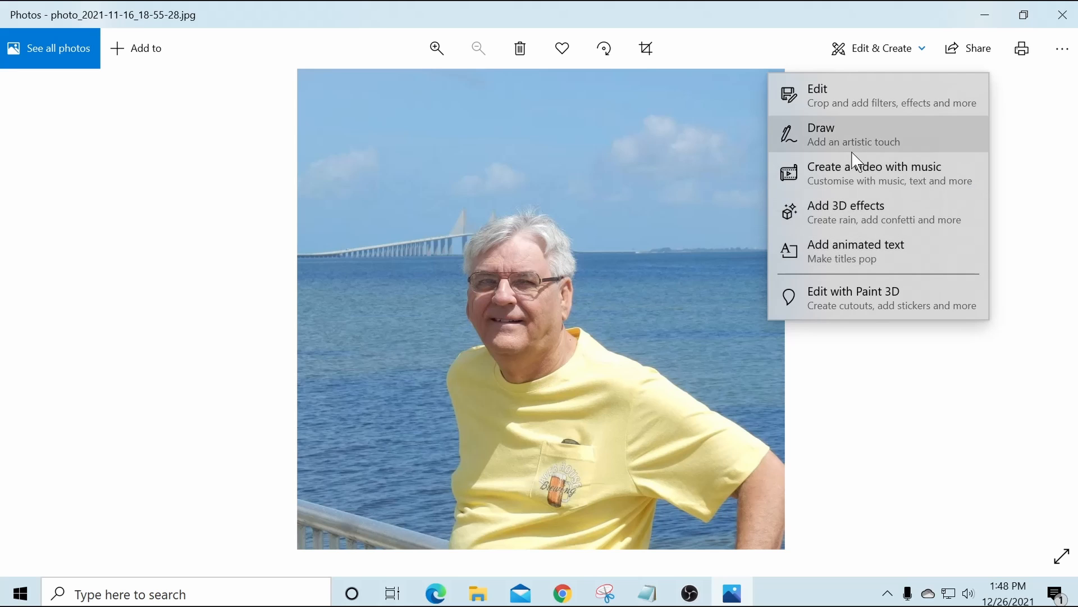
click(843, 90)
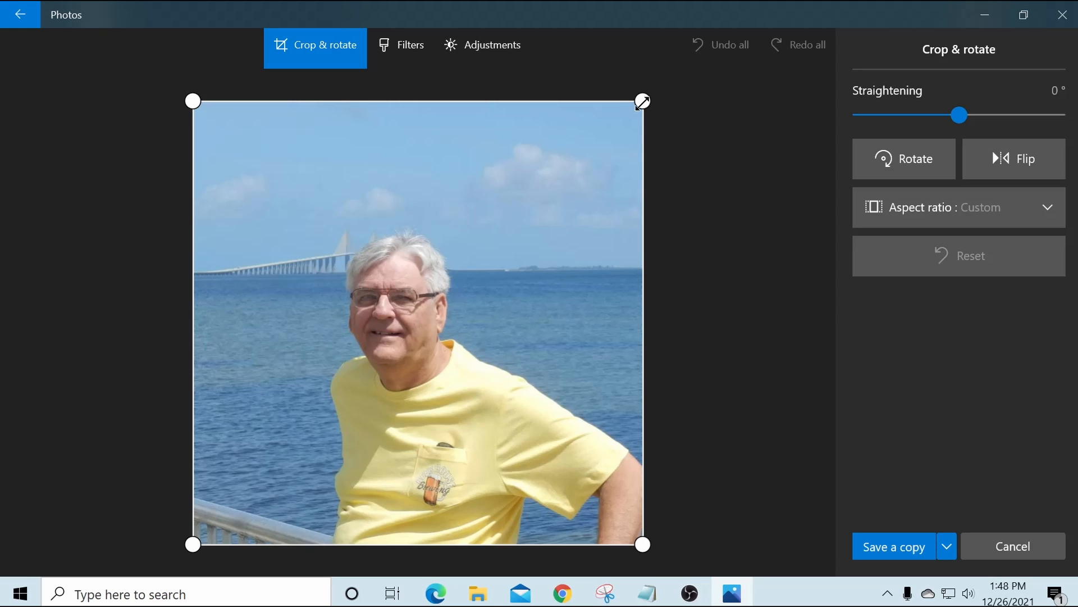
drag(640, 100, 627, 224)
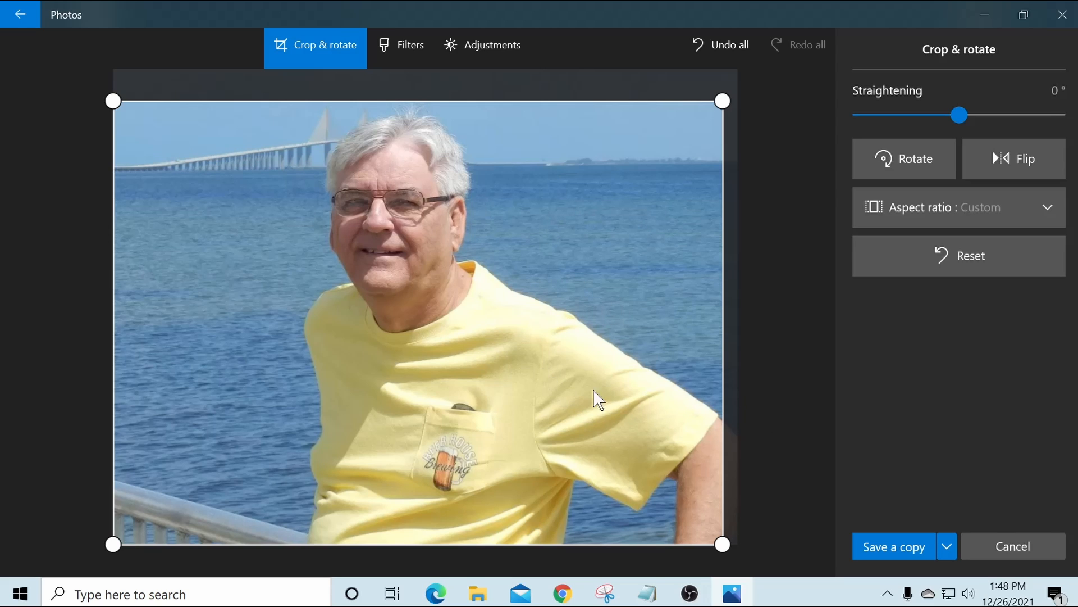
drag(729, 552, 730, 472)
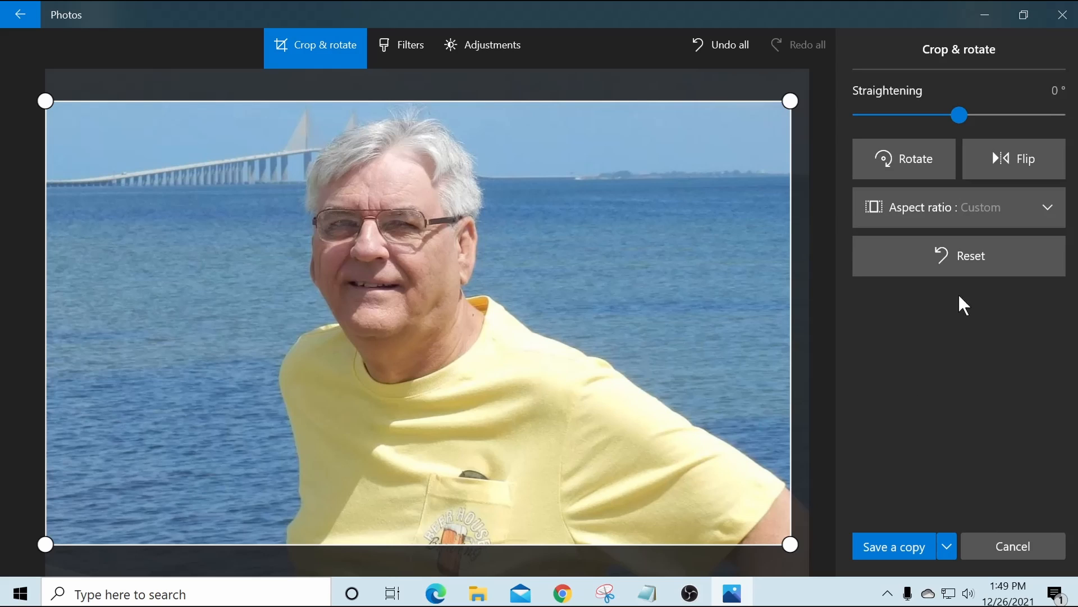
Rotate the photo through four quarter turns until upright, and flip it horizontally and back.
click(882, 153)
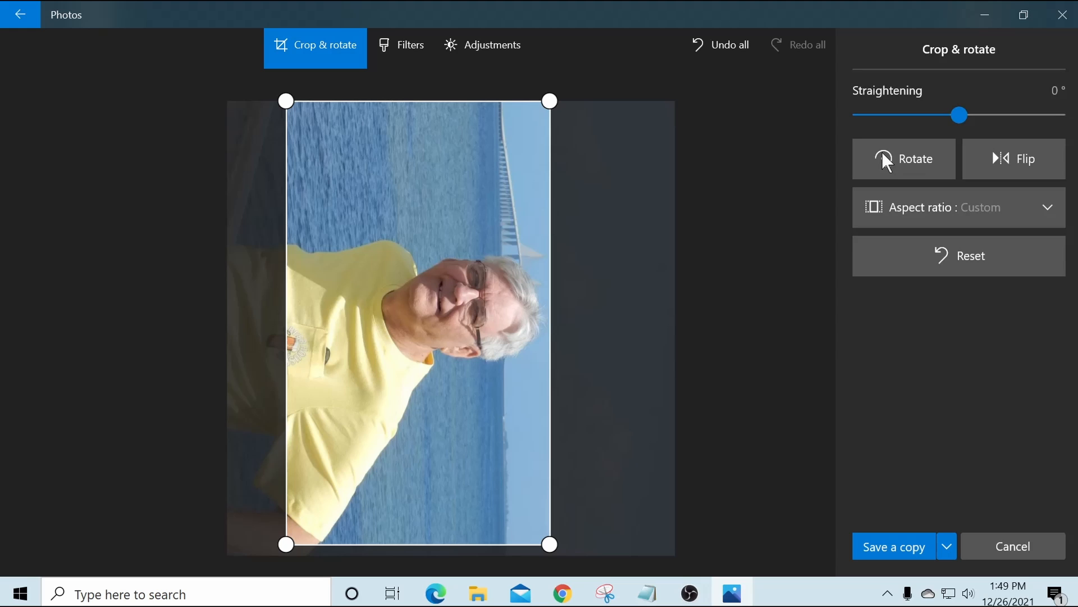
click(900, 156)
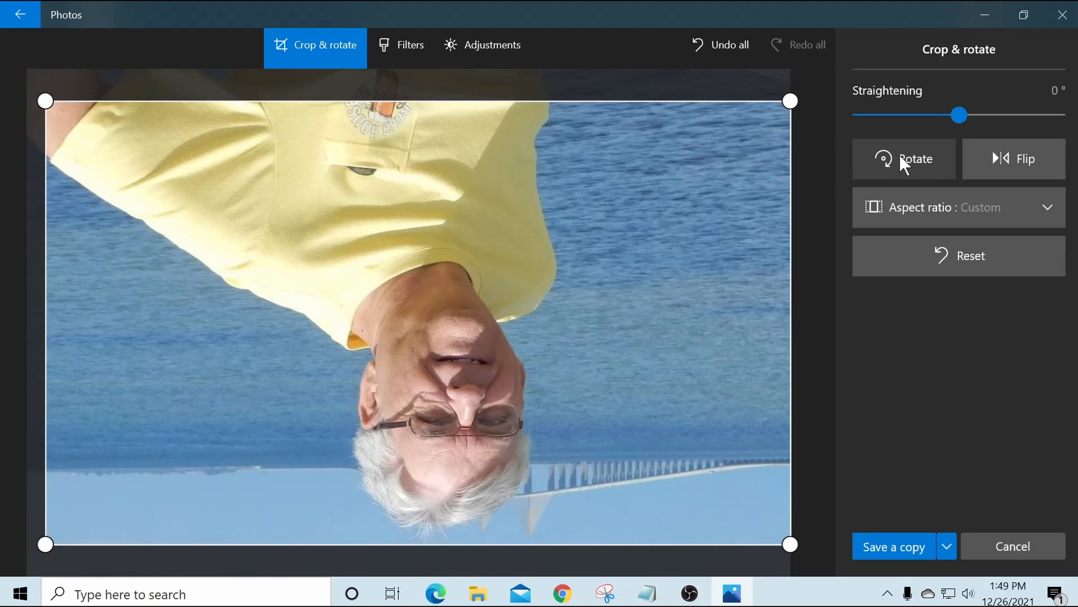
click(901, 157)
click(900, 156)
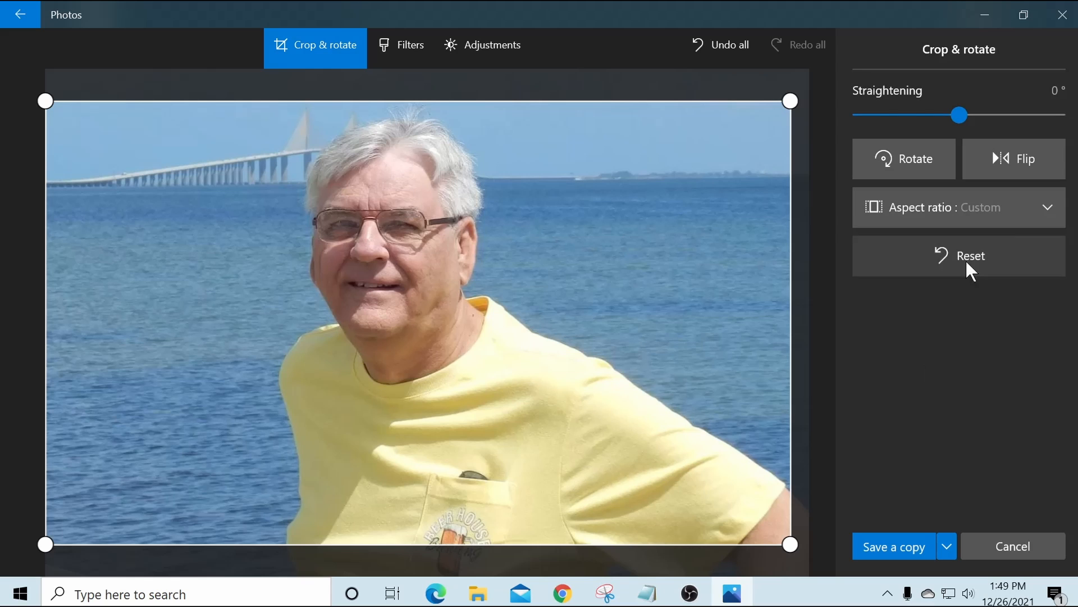
click(1006, 160)
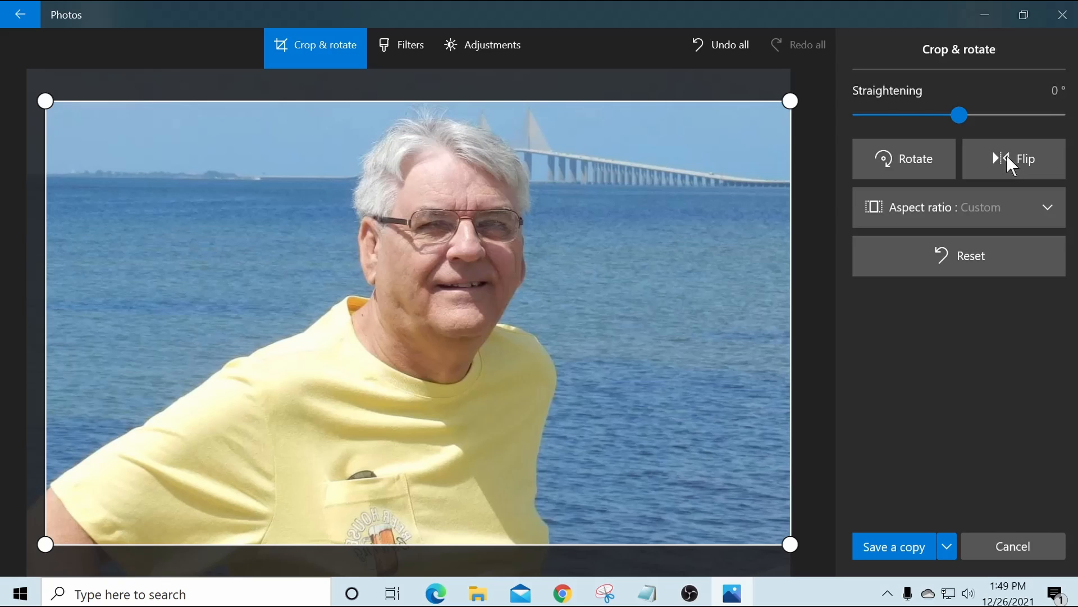
click(1006, 155)
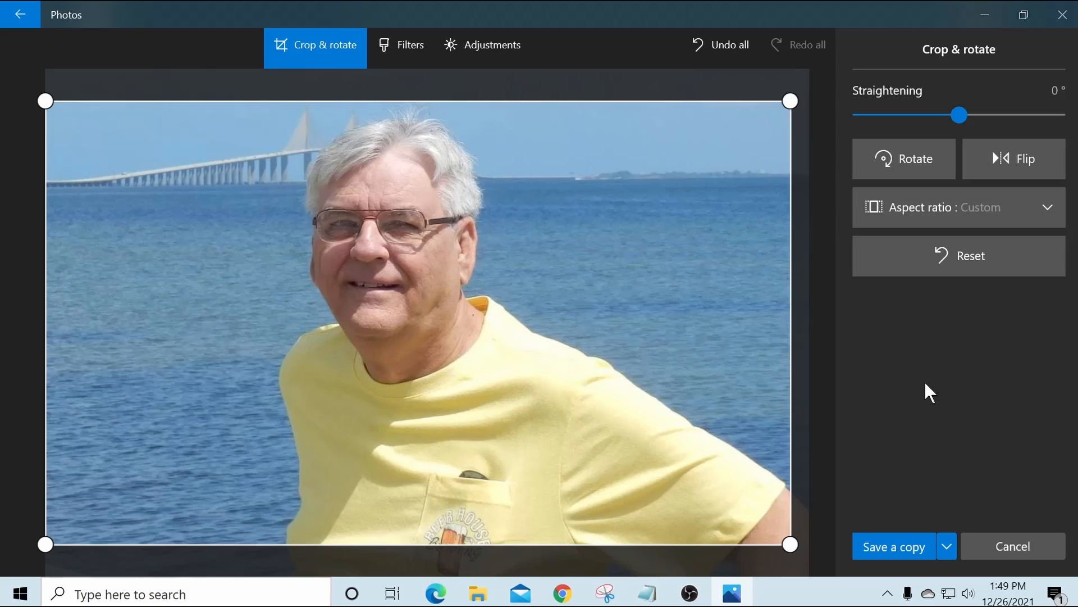
Try the 4:3 crop ratio, and set the aspect ratio to Widescreen - 16:9.
click(1045, 207)
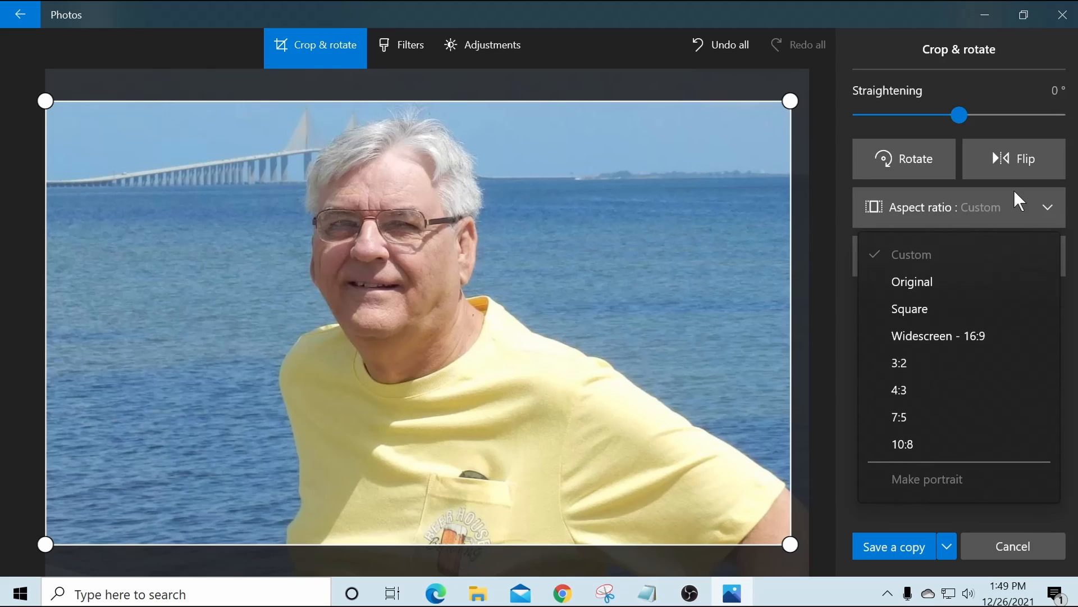
click(965, 385)
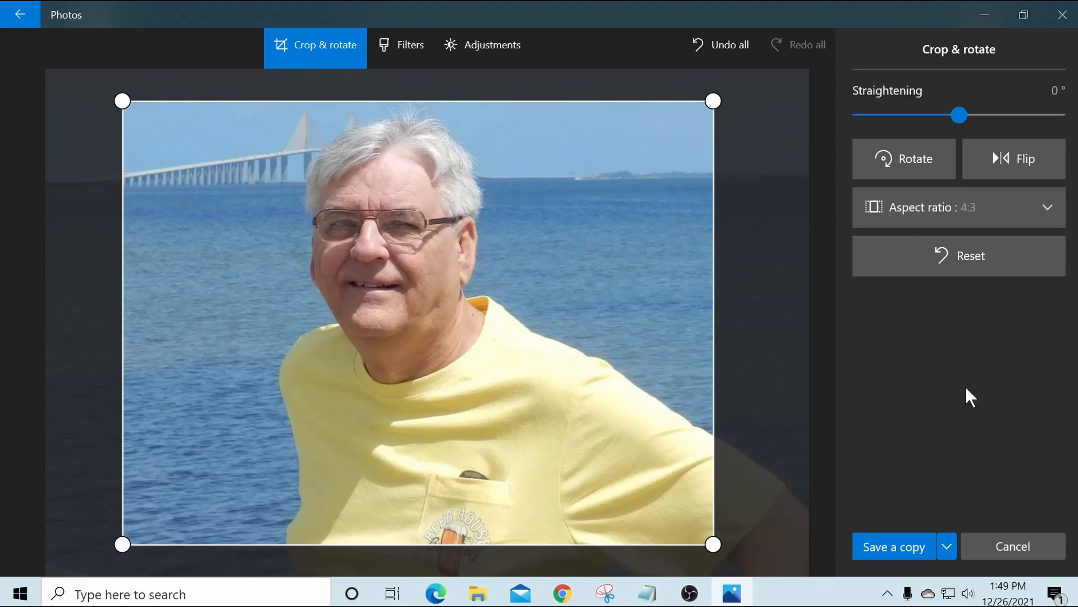
click(1048, 208)
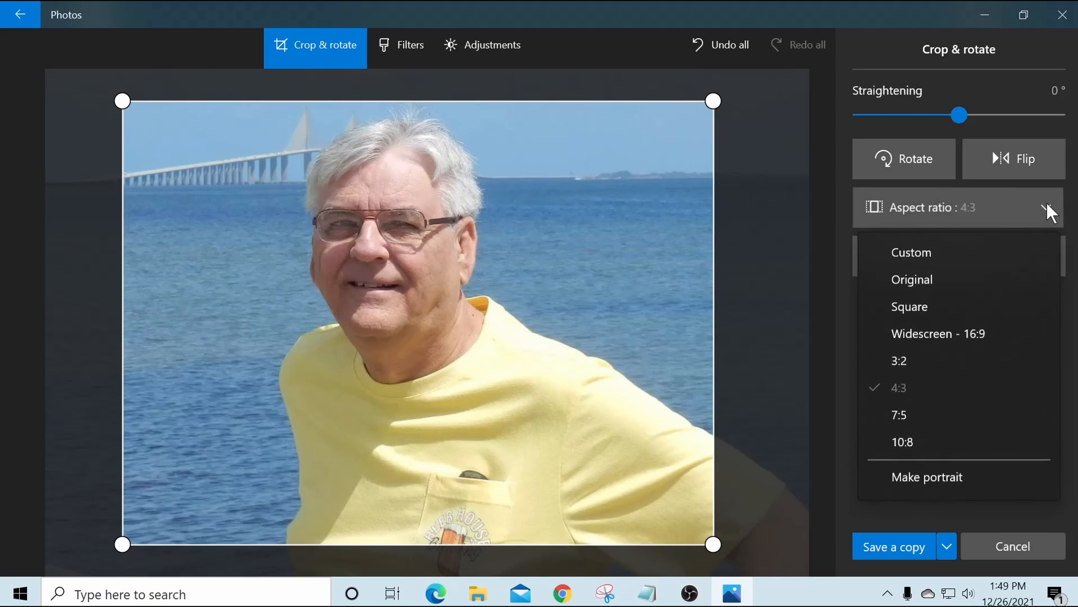
click(928, 336)
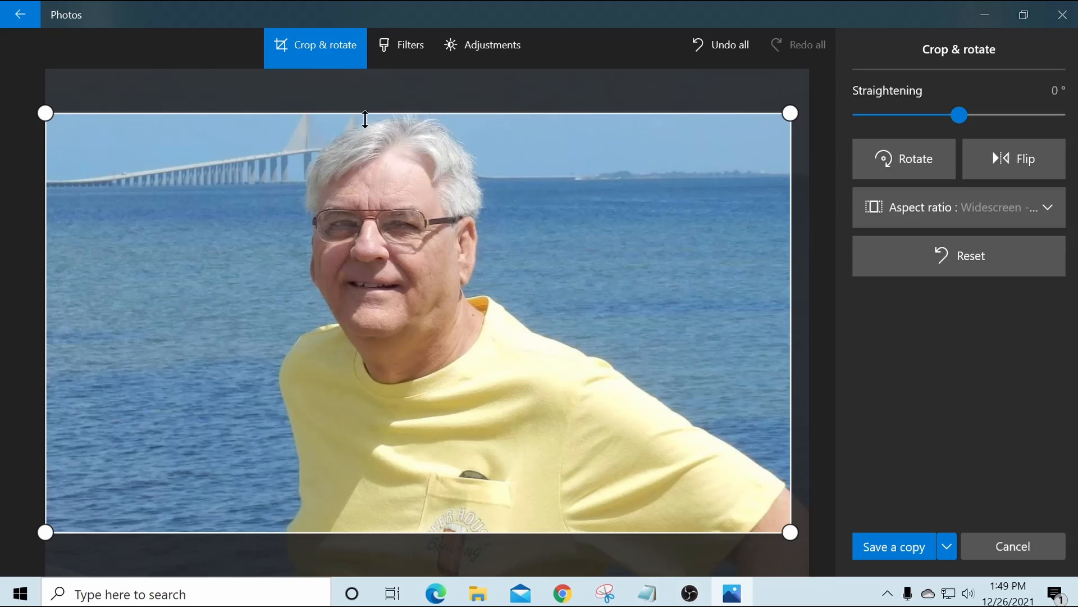
Preview the Sauna, Neo, Slate and Rouge filters against the original, and apply the Sunscreen filter.
click(401, 43)
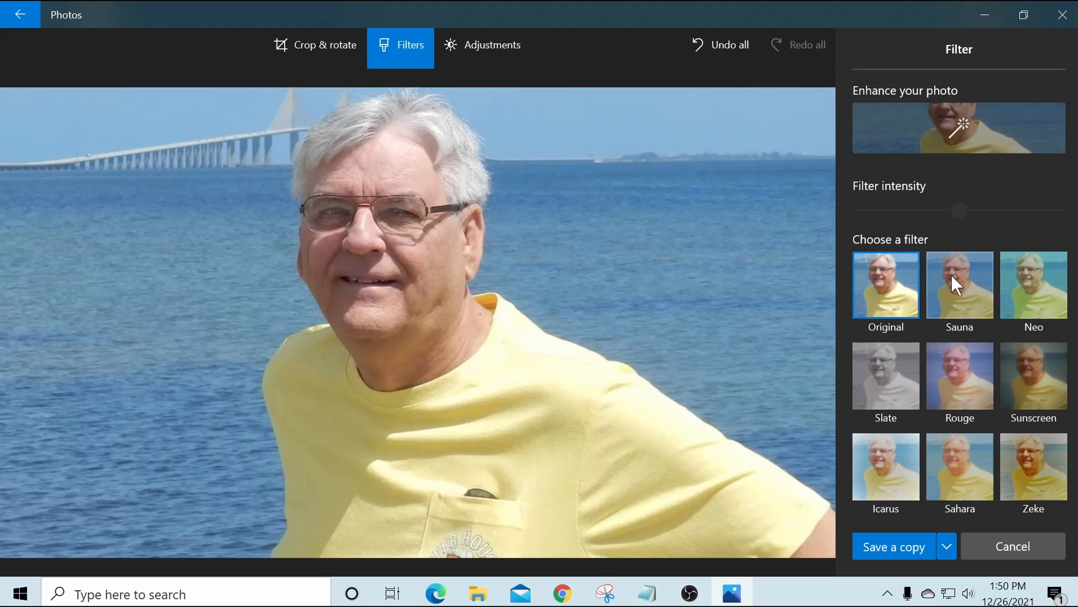
scroll(956, 285, down, 3)
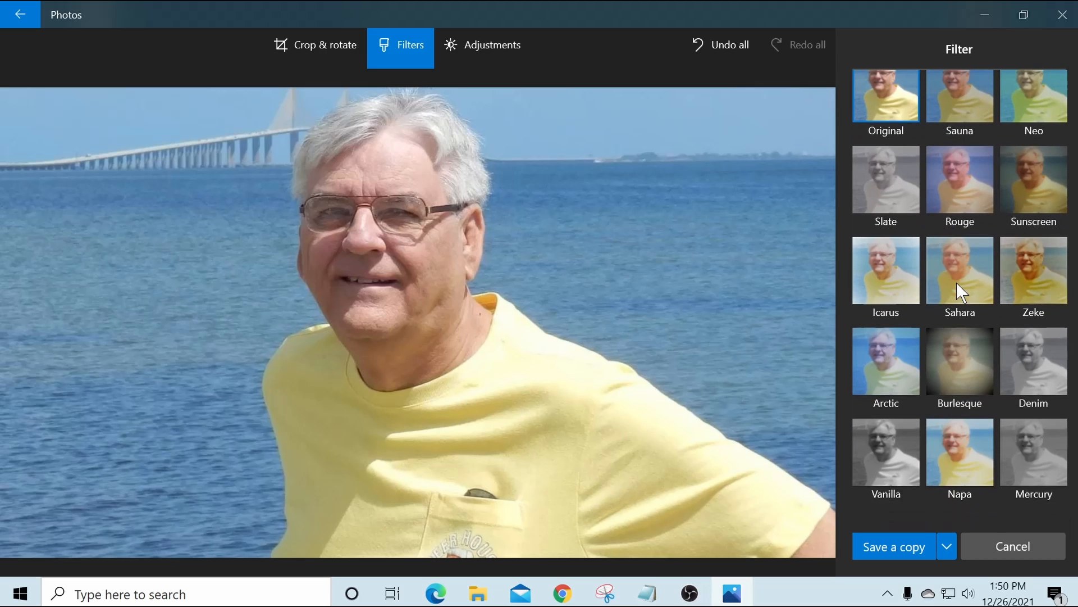
scroll(994, 355, up, 3)
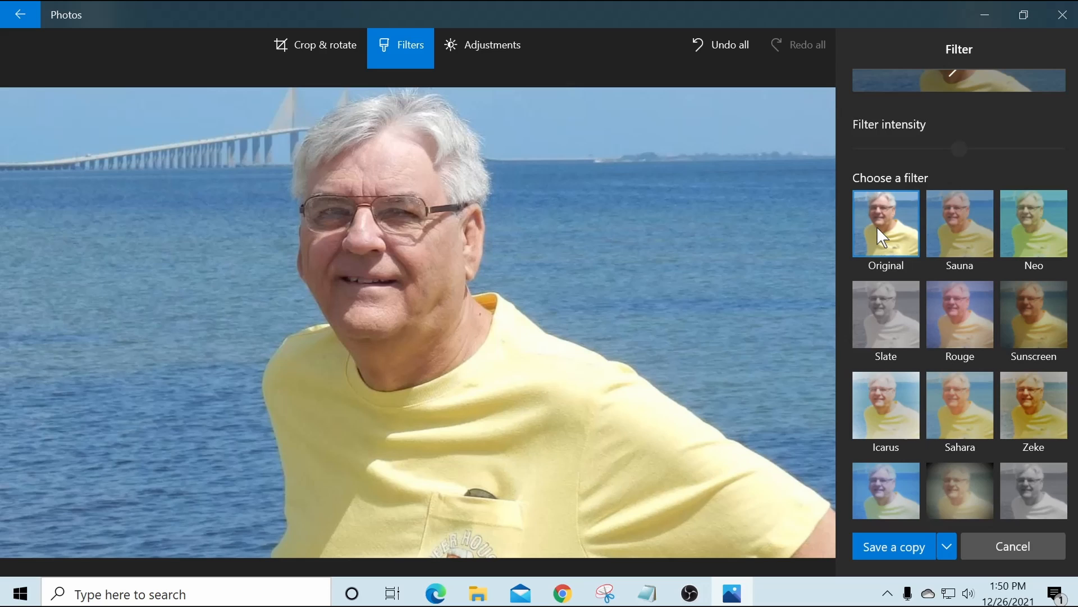
click(958, 224)
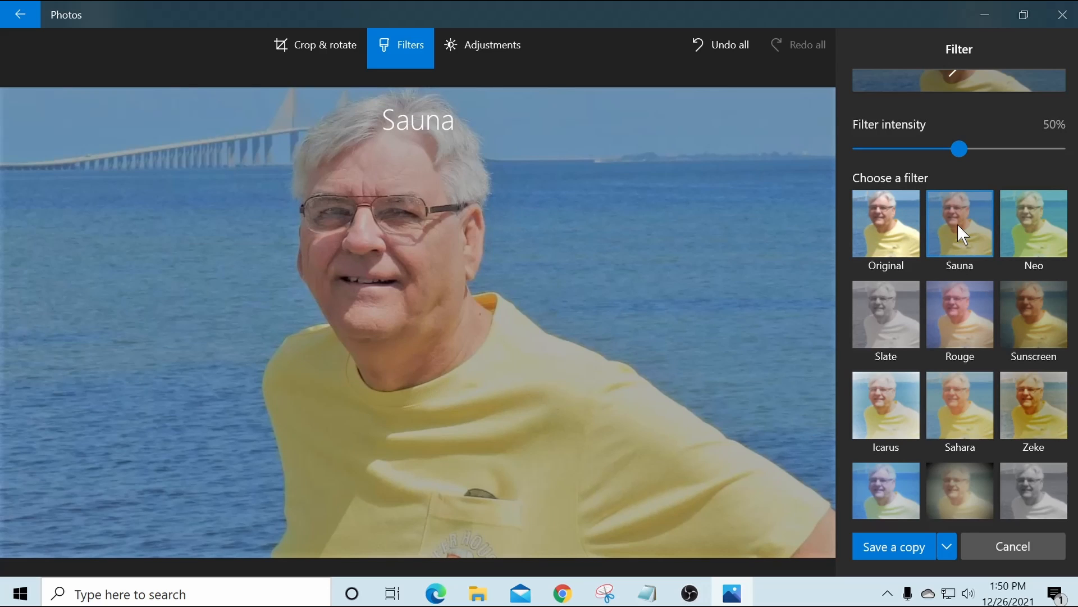
click(1030, 226)
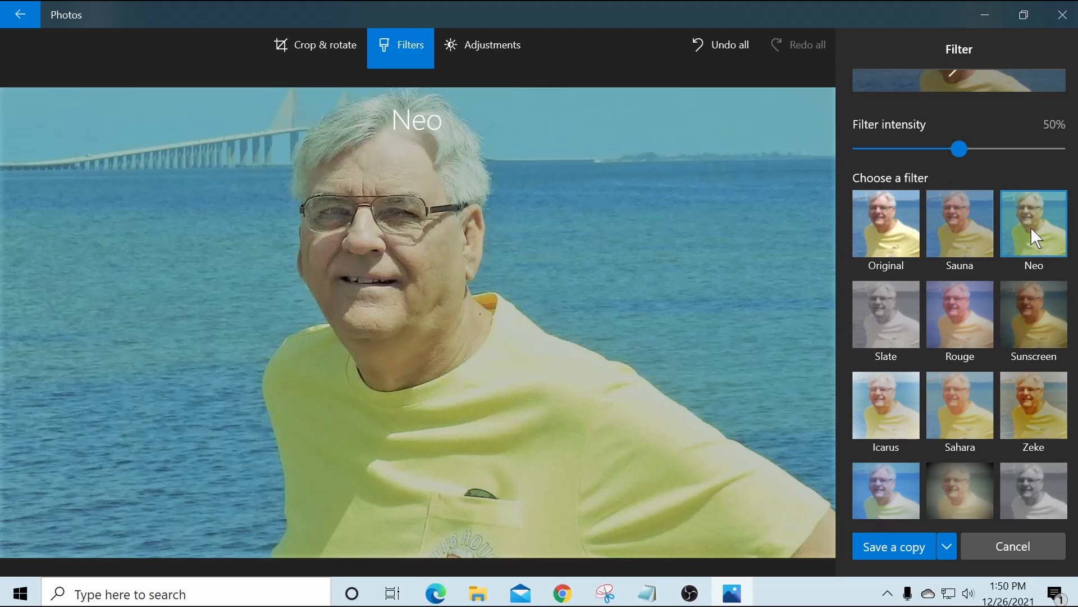
click(885, 315)
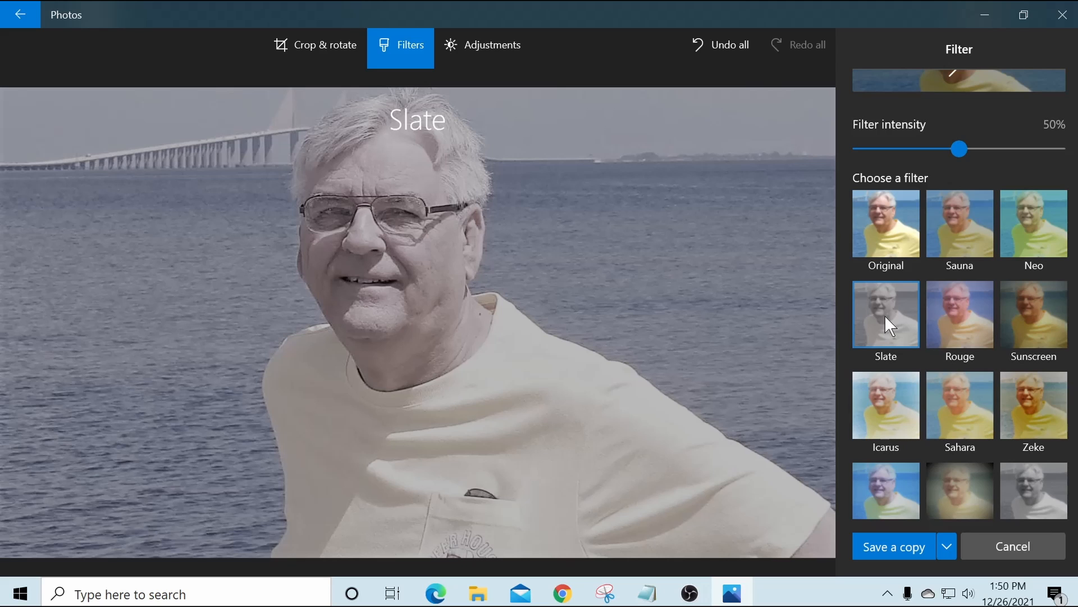
click(954, 315)
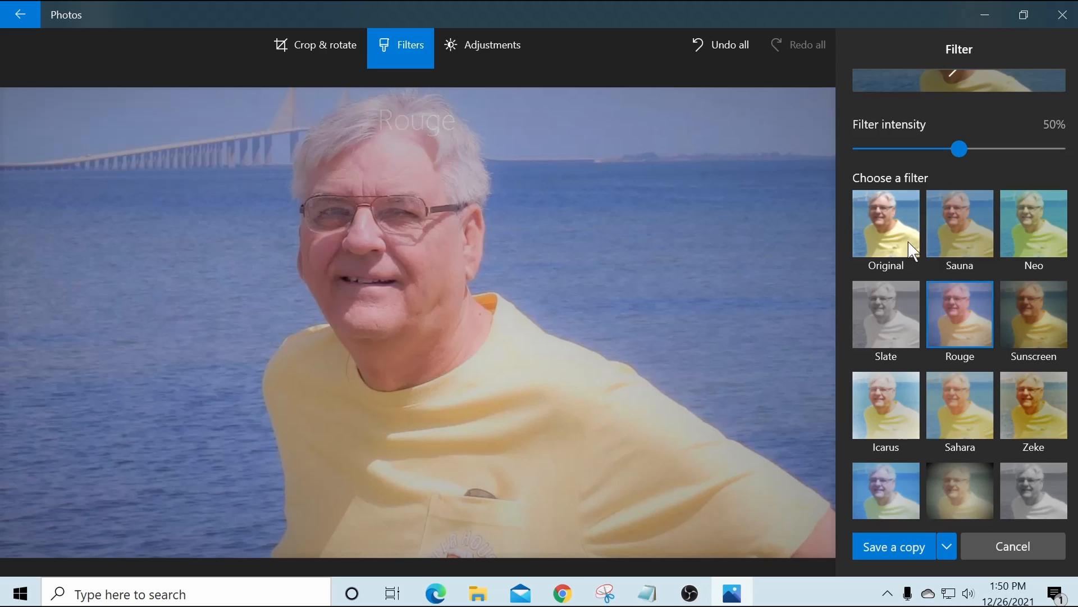
click(876, 218)
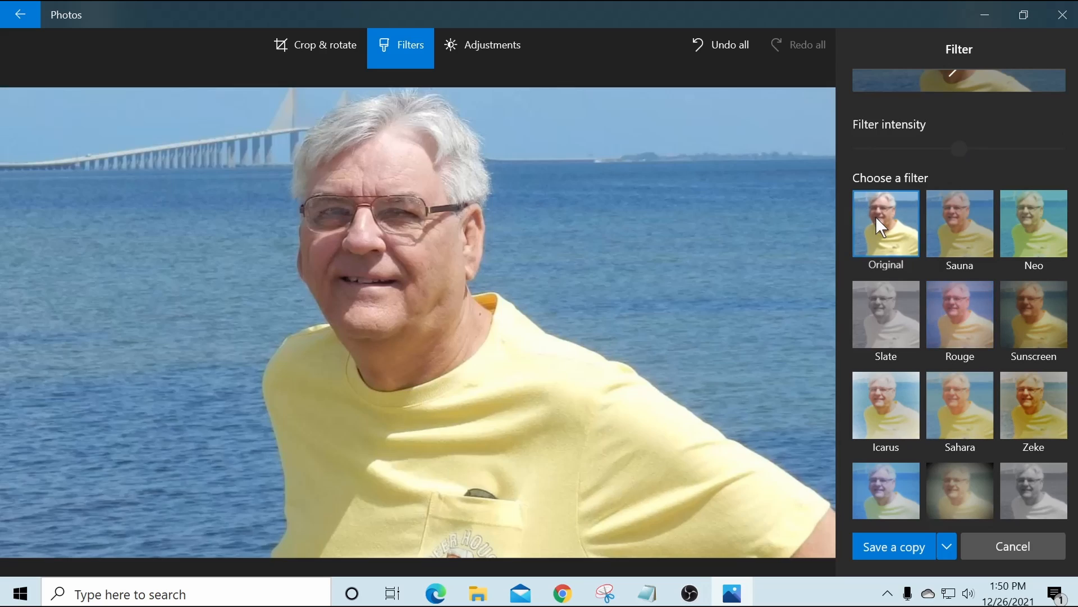
click(959, 311)
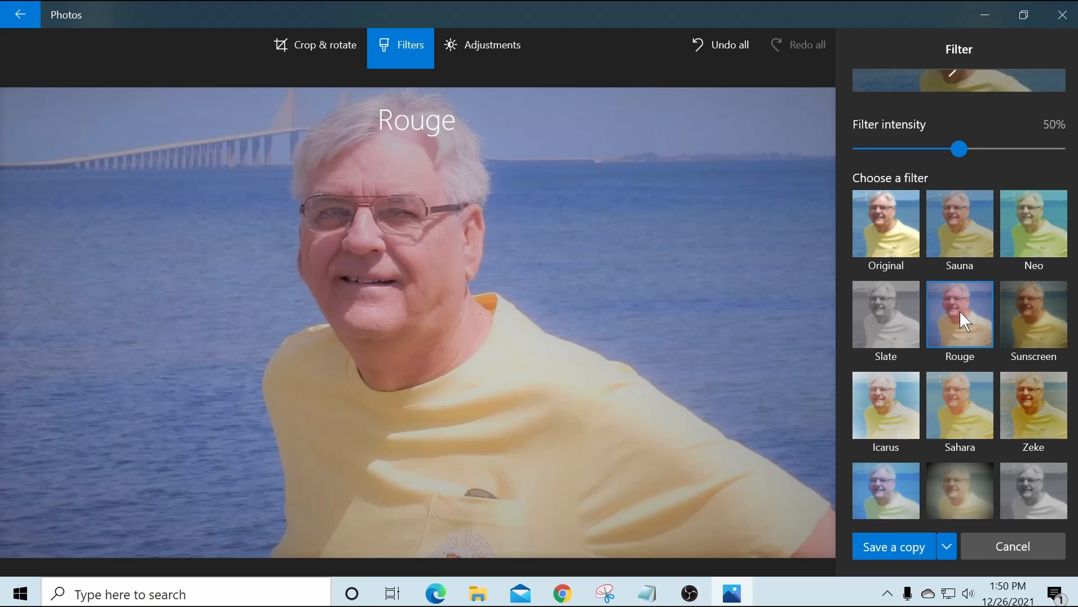
click(1020, 308)
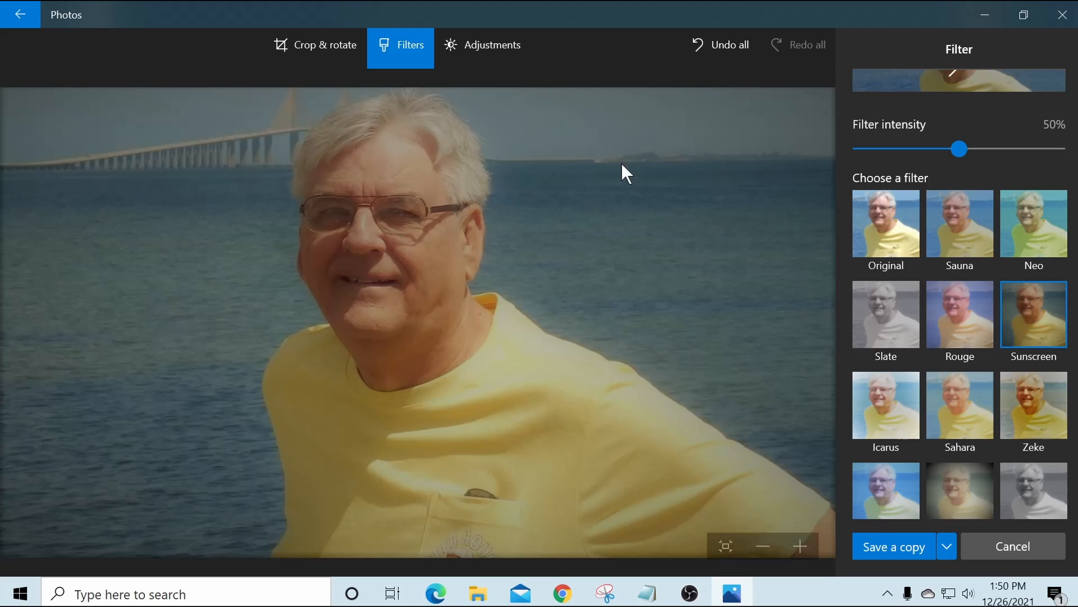
Adjust the photo by brightening its light moderately and raising its clarity close to the maximum.
click(477, 45)
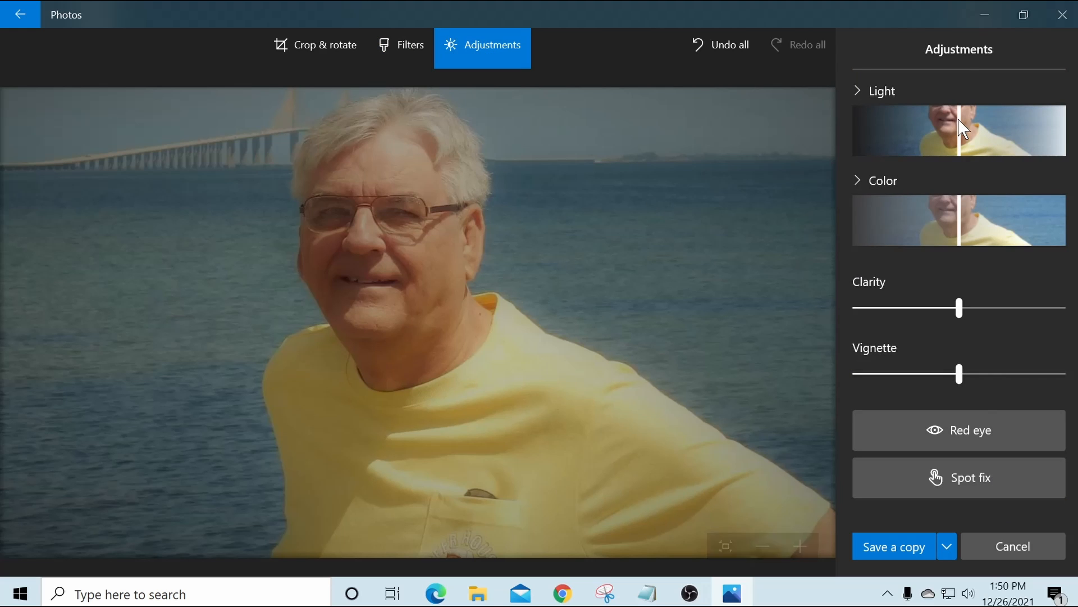
drag(956, 116, 993, 120)
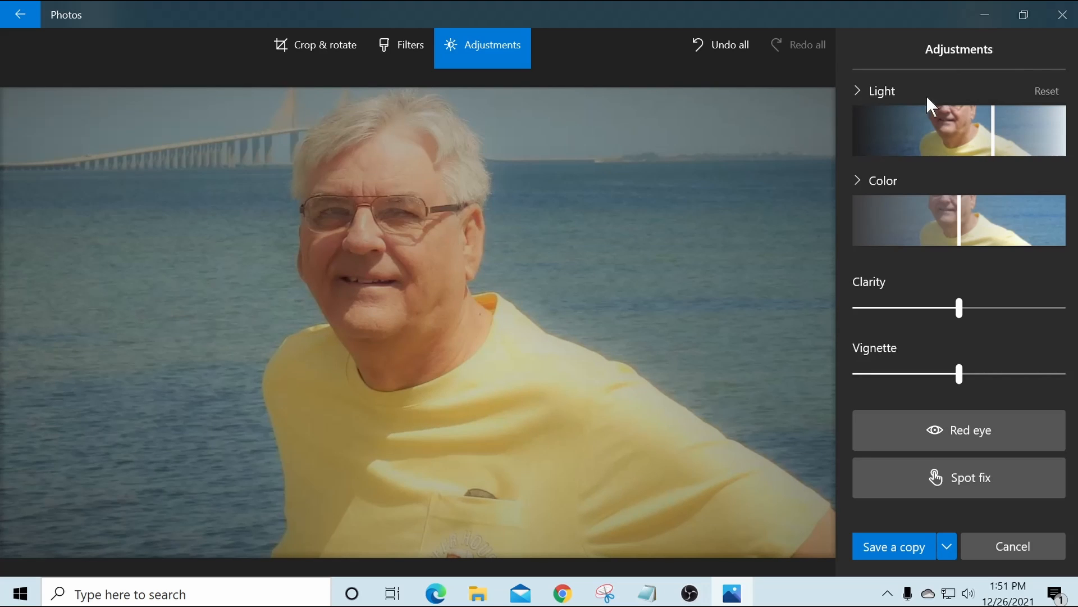
mouse_move(961, 221)
mouse_down()
mouse_move(1055, 222)
mouse_move(961, 222)
mouse_up()
drag(959, 308, 1049, 305)
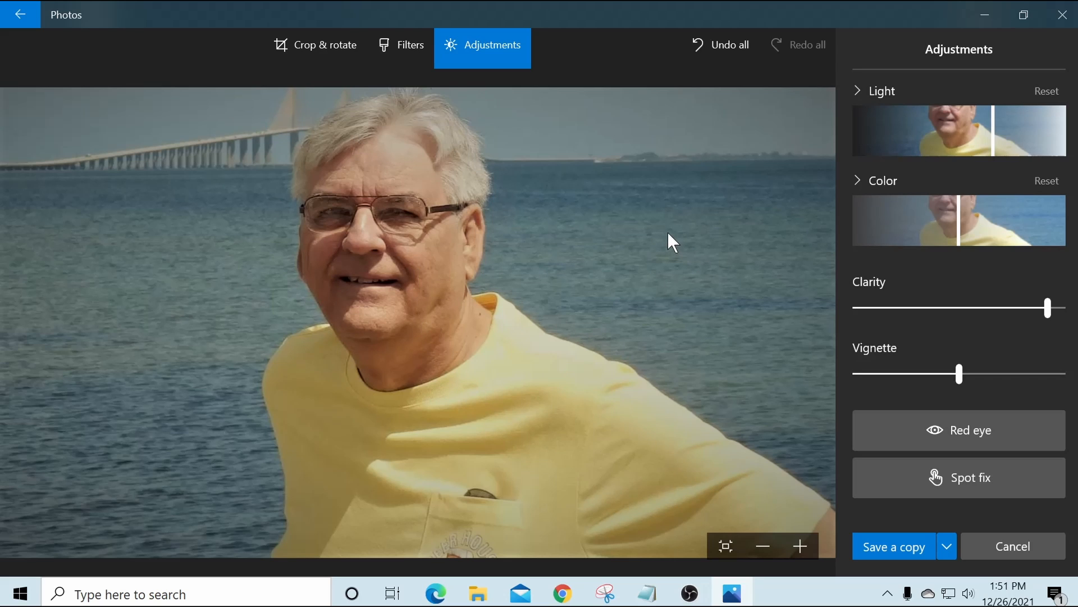
Try a white vignette of -100, and set a moderately dark vignette around the photo instead.
click(961, 372)
drag(961, 372, 746, 335)
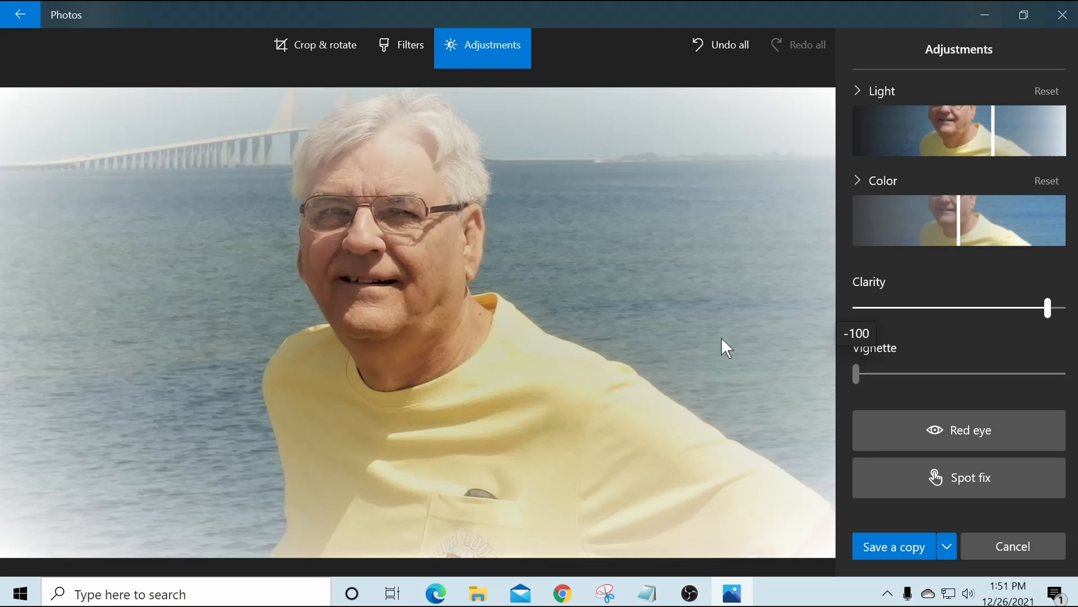
drag(837, 333, 834, 332)
drag(858, 372, 1007, 372)
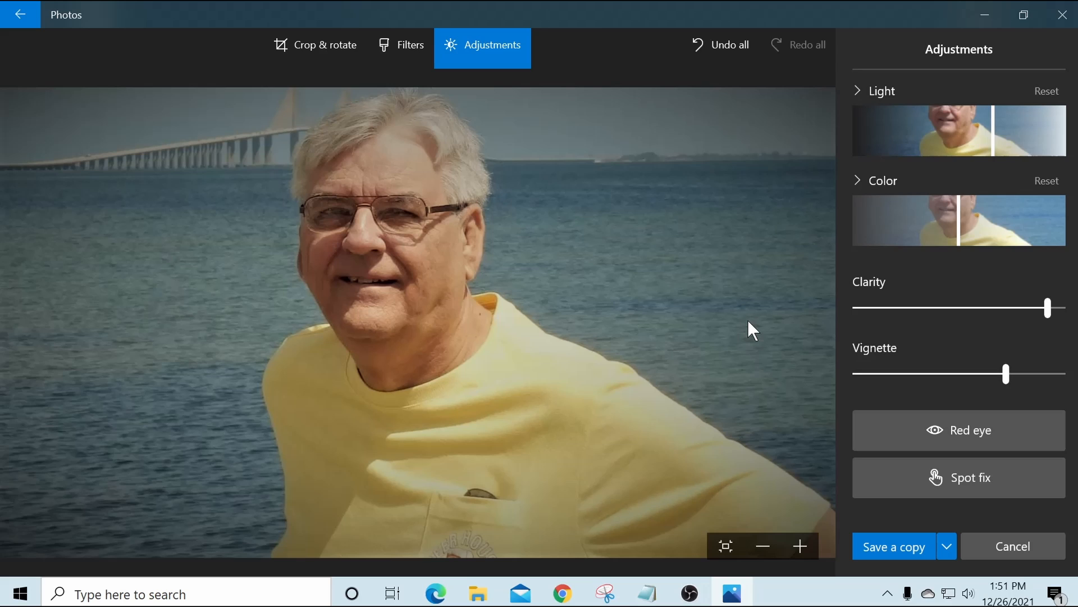
Use Spot fix on a blemish near the jaw, and save the edited photo as a copy.
click(953, 477)
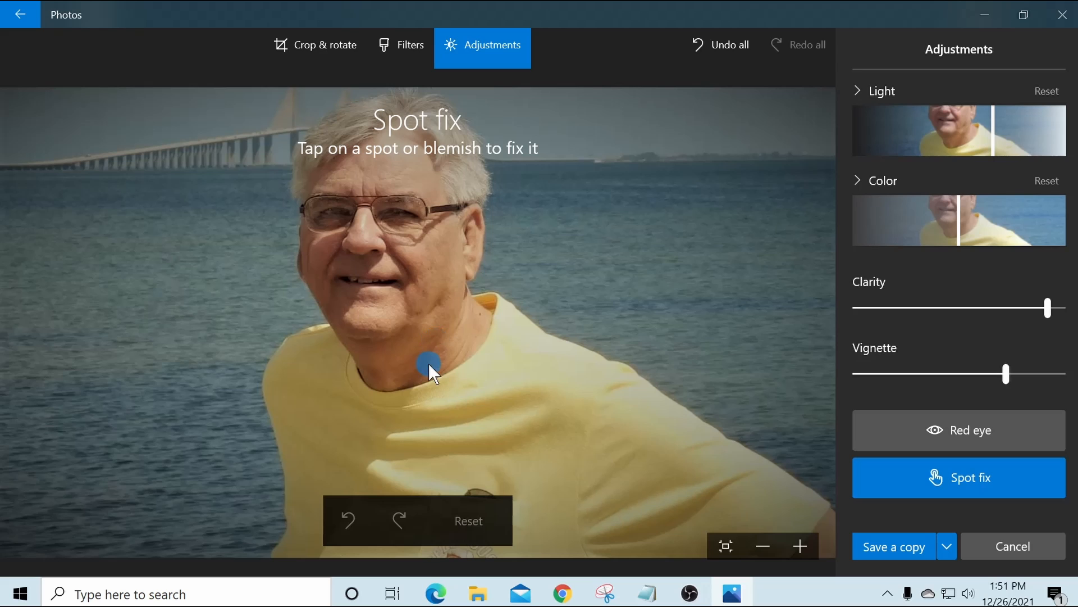
click(437, 299)
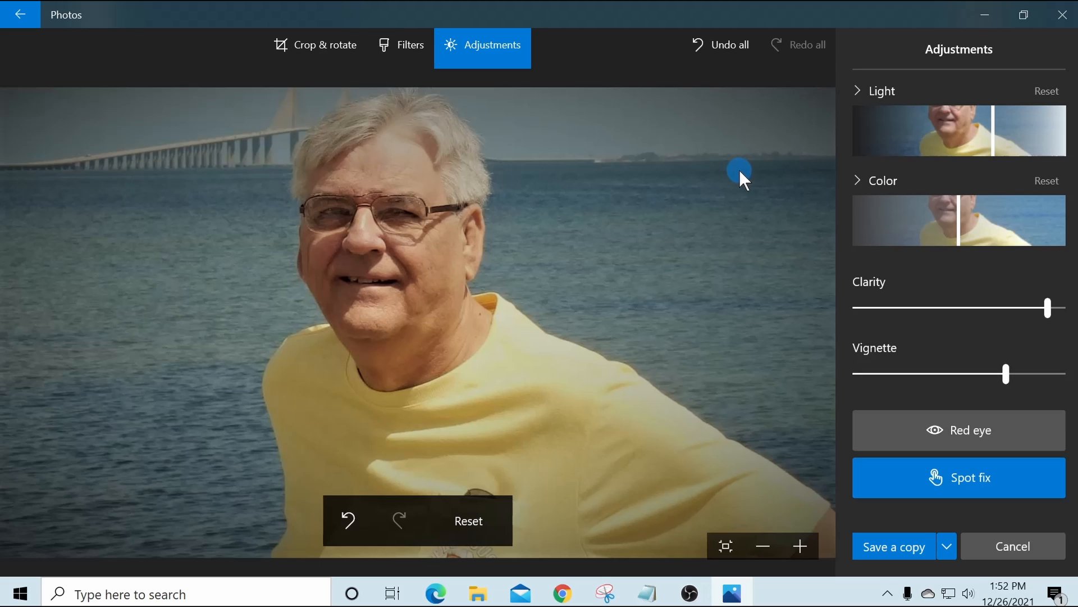
click(889, 542)
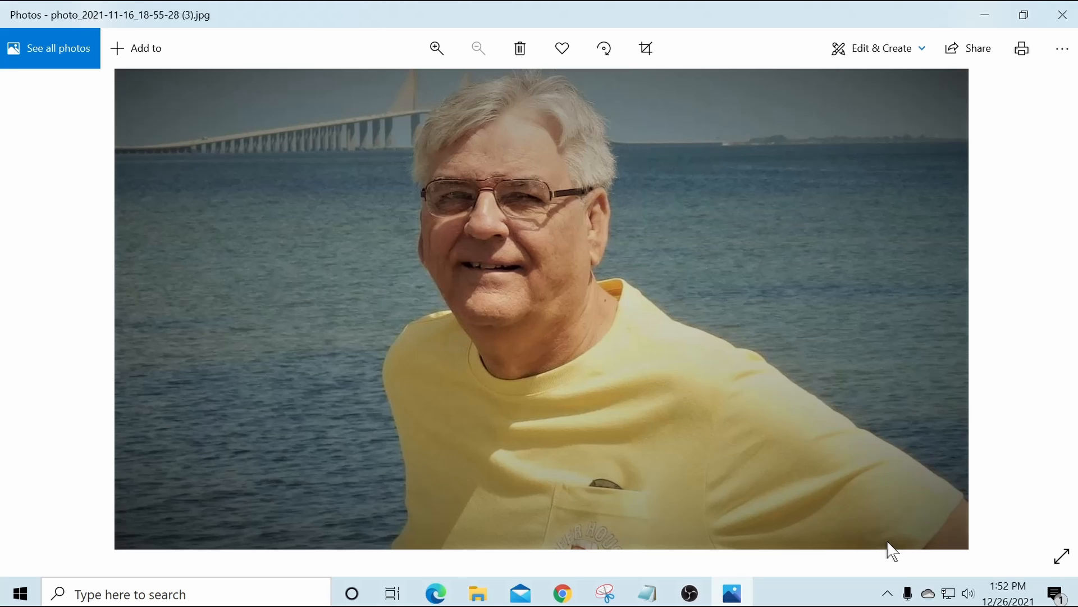
Close the saved photo, check the edited copies in the Pictures folder, and open photo_2021-11-16_18-55-28 (2).
click(1073, 23)
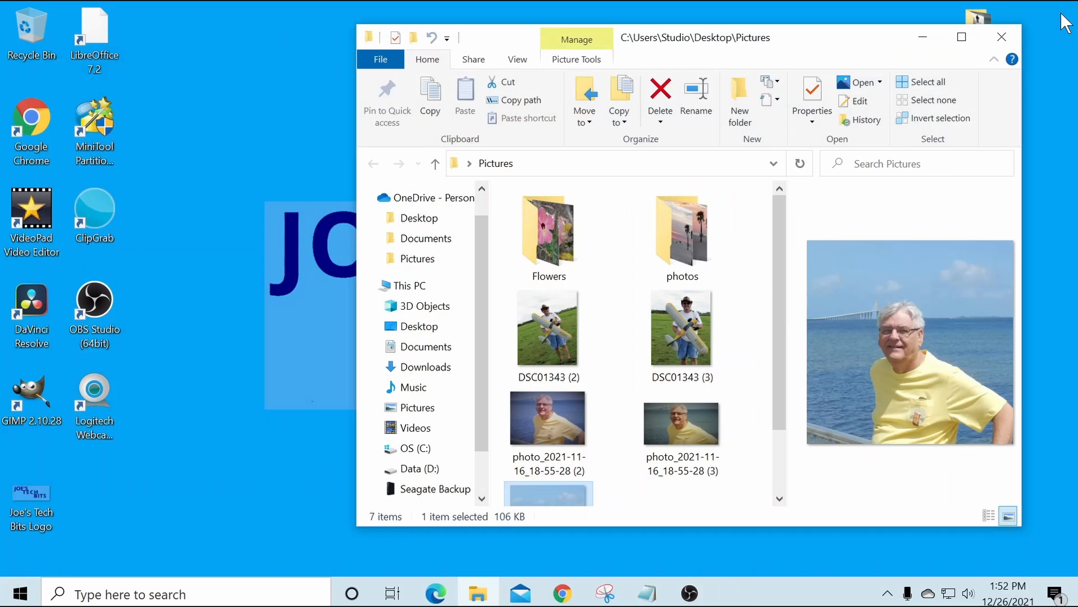
scroll(753, 281, down, 1)
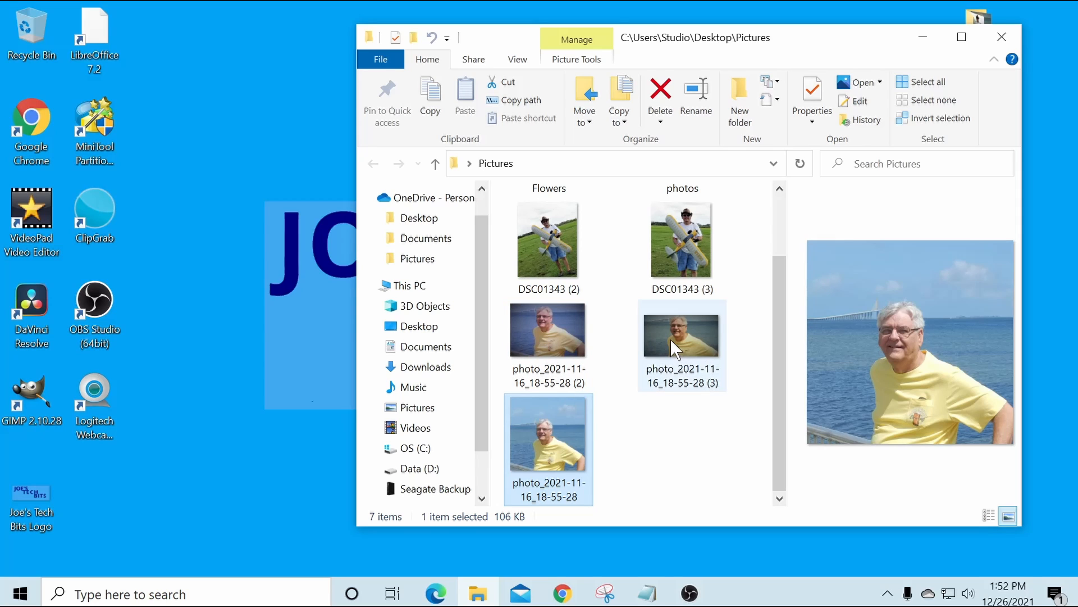
mouse_move(677, 335)
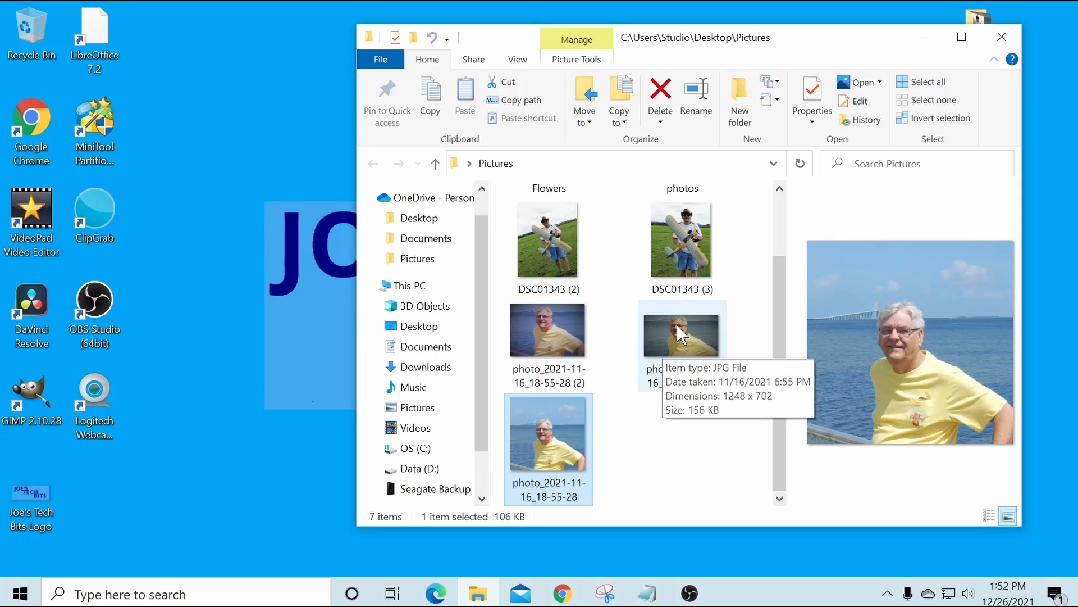
click(565, 328)
double_click(565, 328)
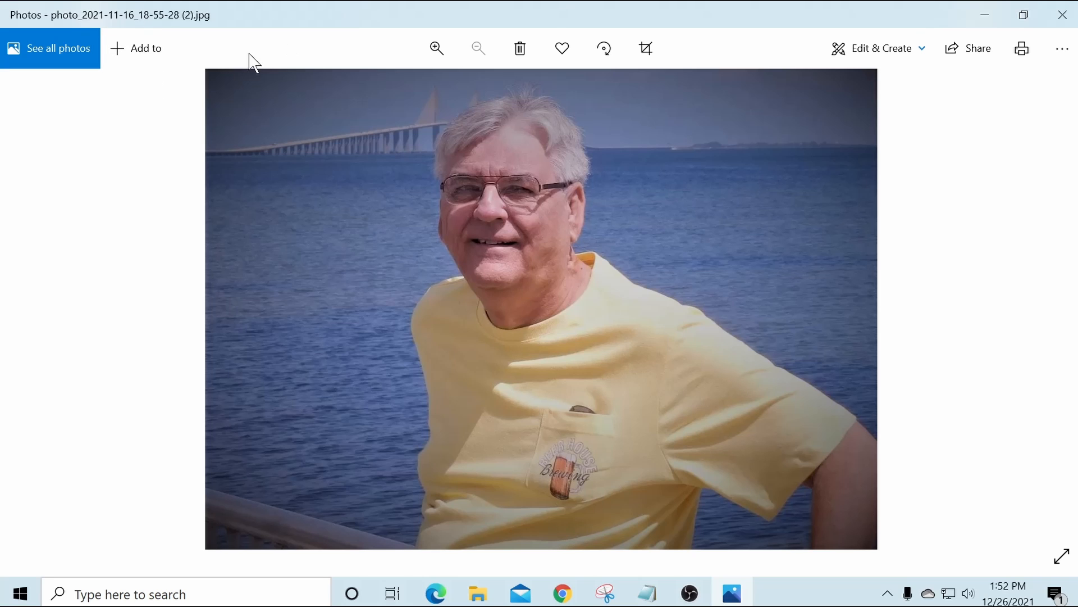
Close the edited copy, view the original photo_2021-11-16_18-55-28 for comparison, and close it again.
click(1067, 11)
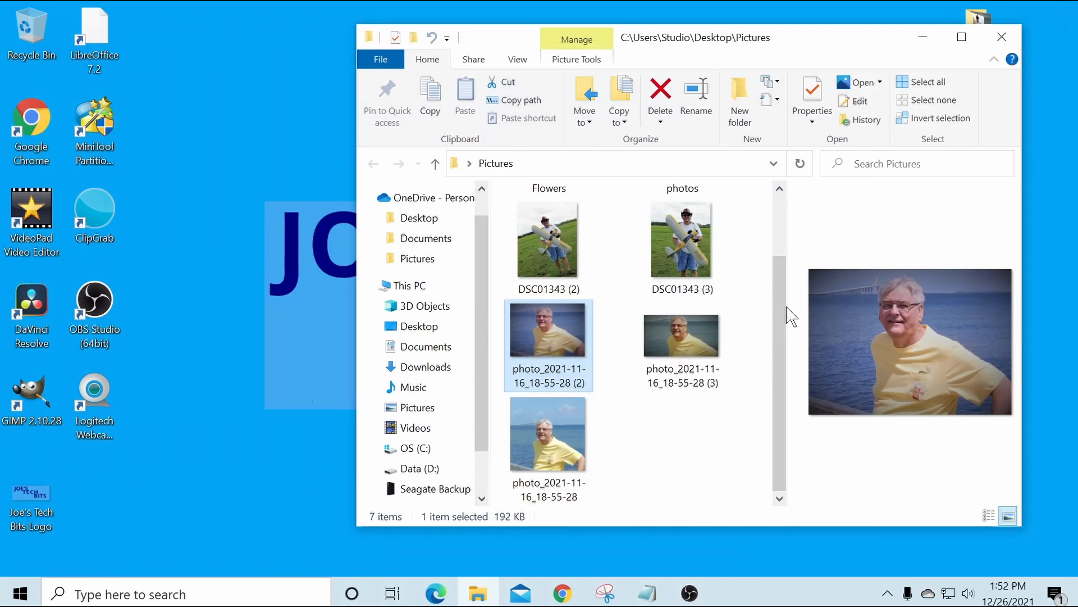
double_click(531, 427)
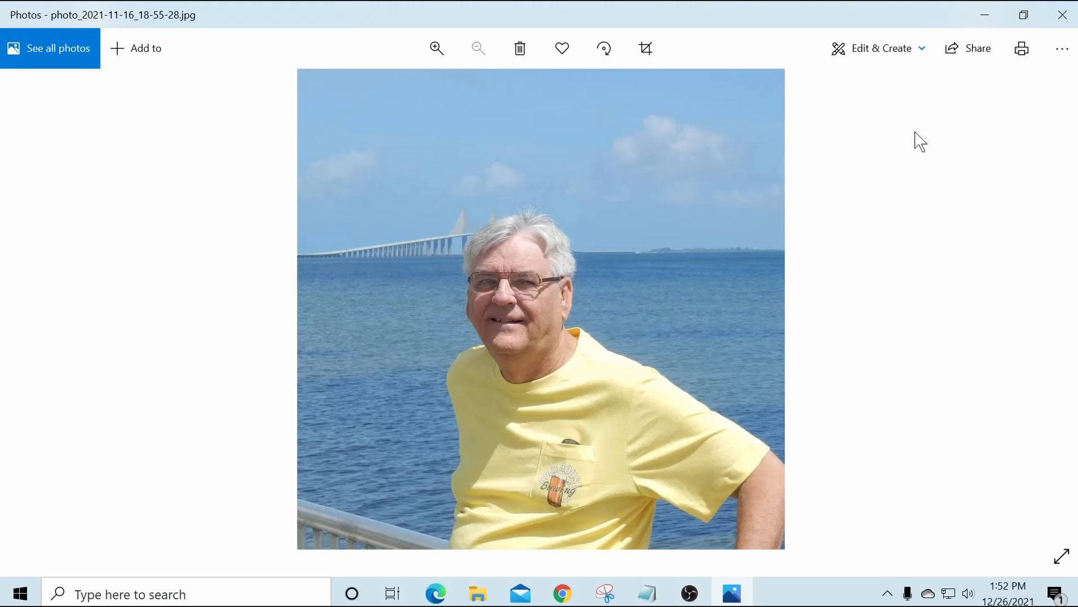
click(1069, 13)
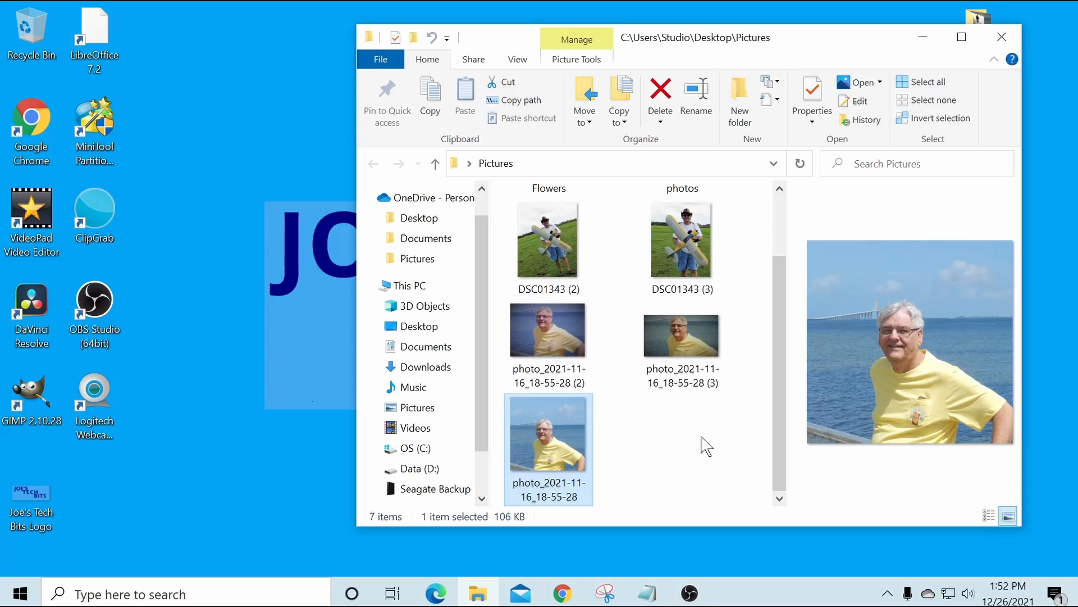
Open DSC01343 (2) for editing, straighten the tilted photo to -23°, and save it as a copy.
double_click(542, 251)
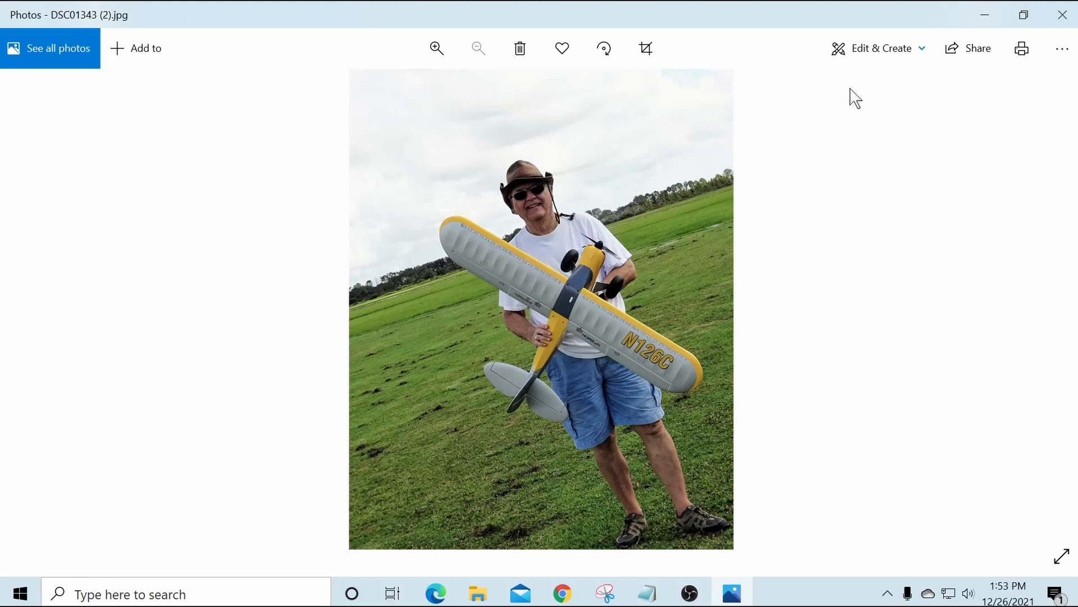
click(870, 46)
click(852, 100)
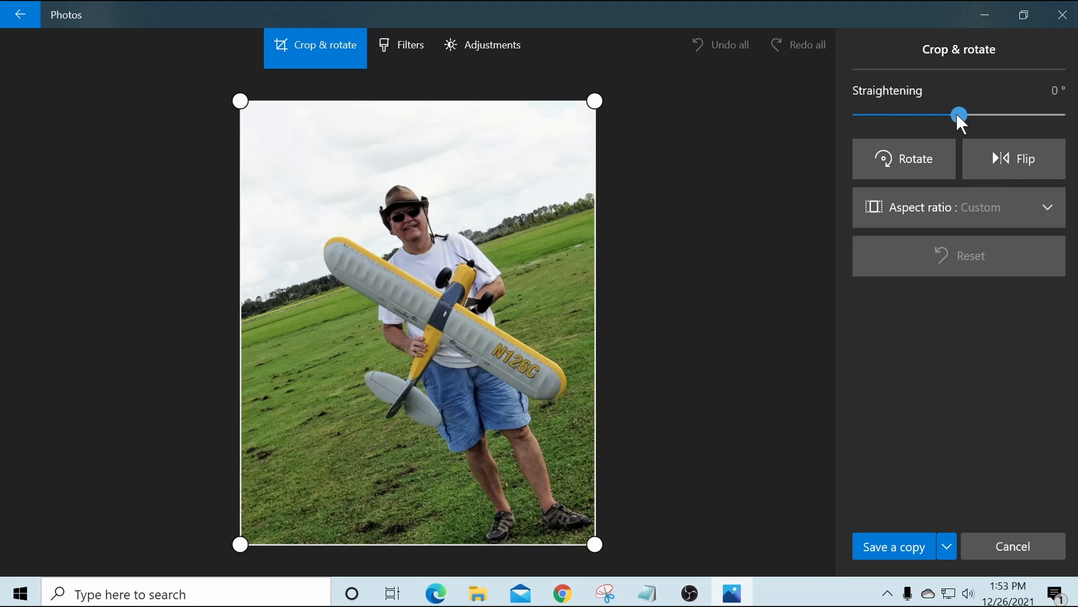
drag(957, 116, 1005, 156)
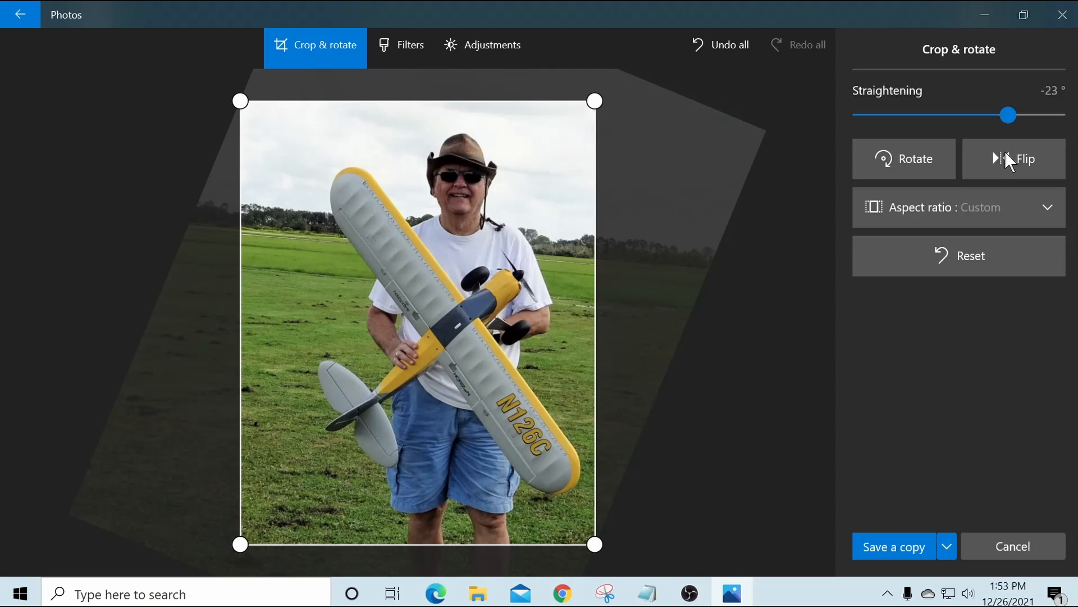
click(882, 544)
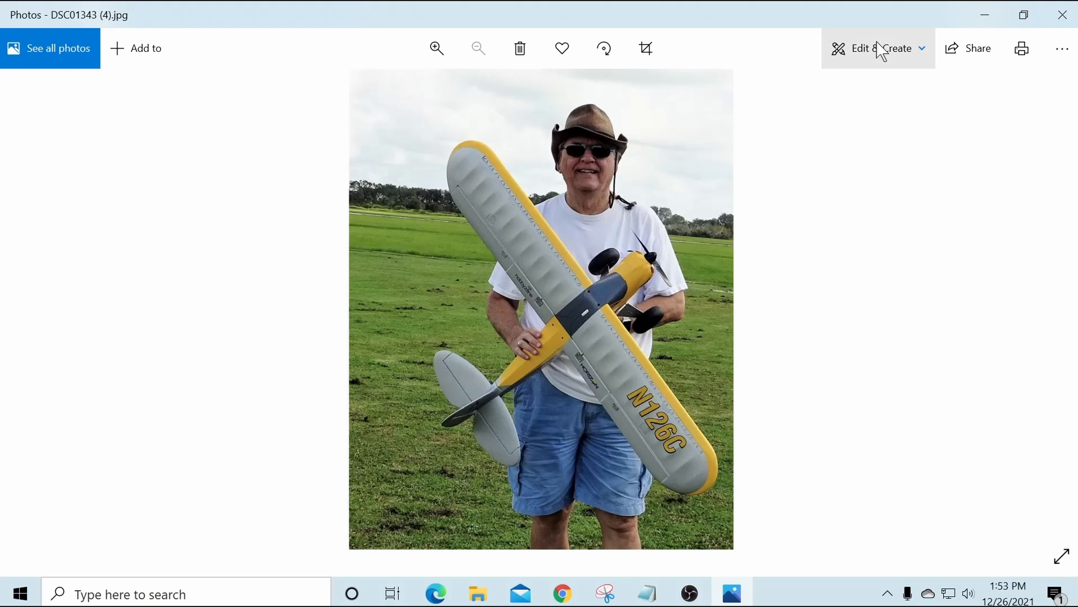
Compare the tilted original DSC01343 (2) with the straightened copy DSC01343 (4) by viewing each from the Pictures folder.
click(1068, 8)
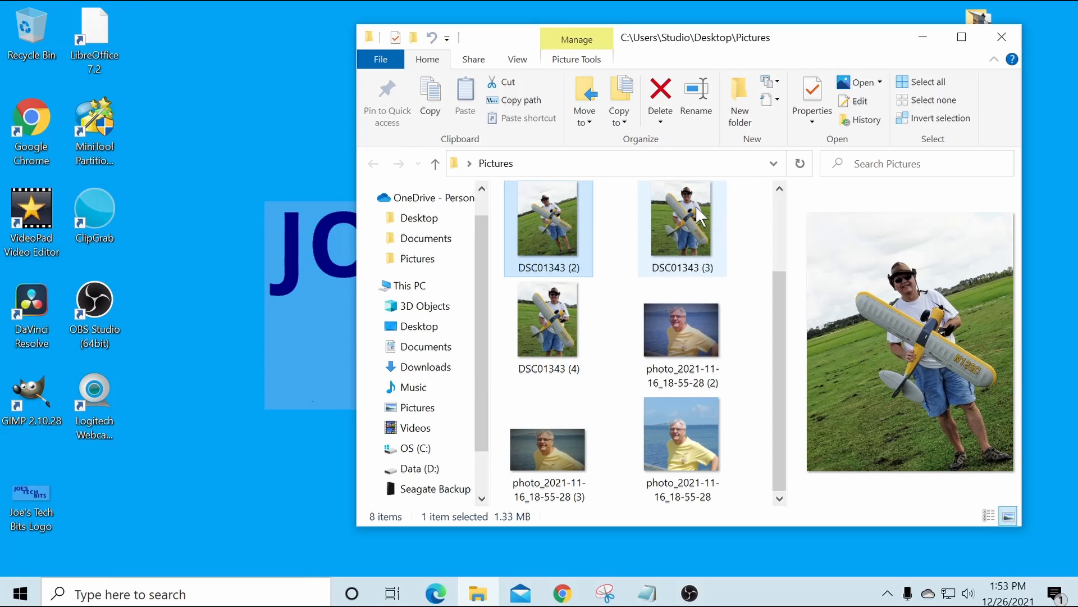
mouse_move(567, 333)
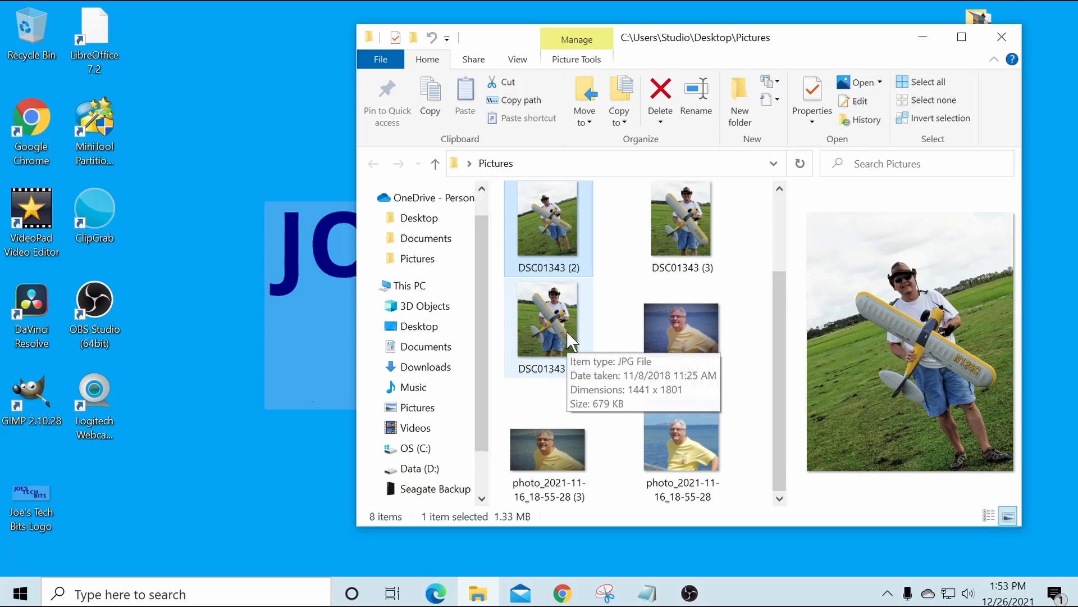
double_click(539, 211)
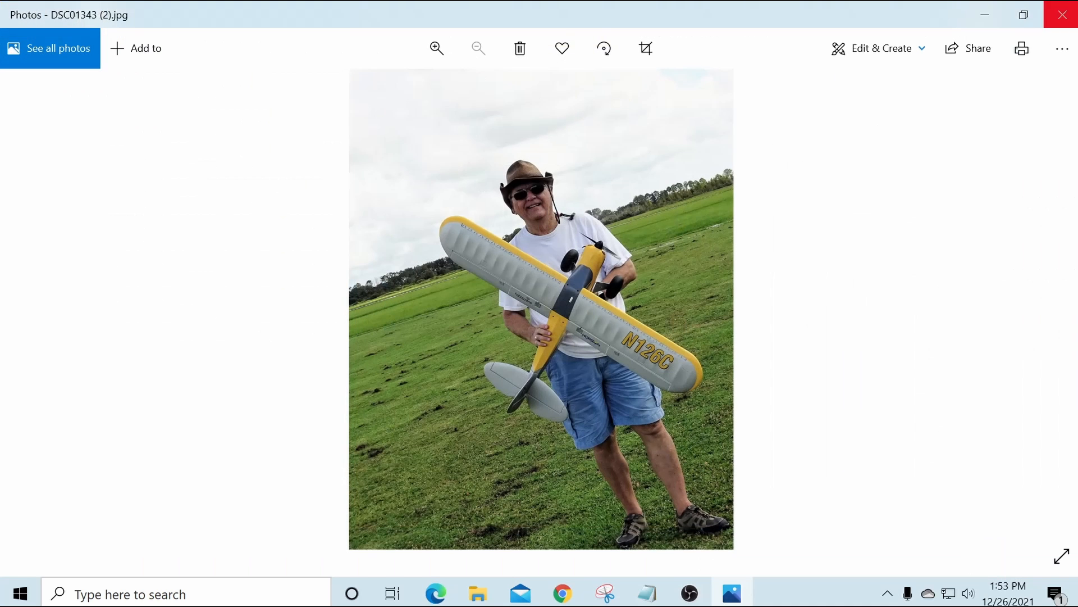
click(1062, 15)
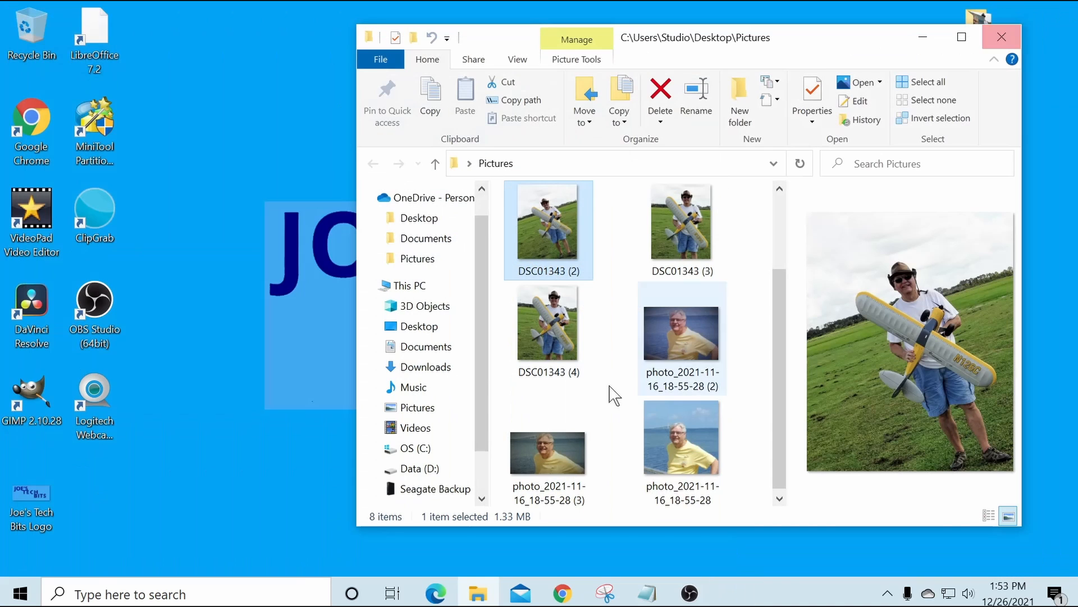
double_click(543, 244)
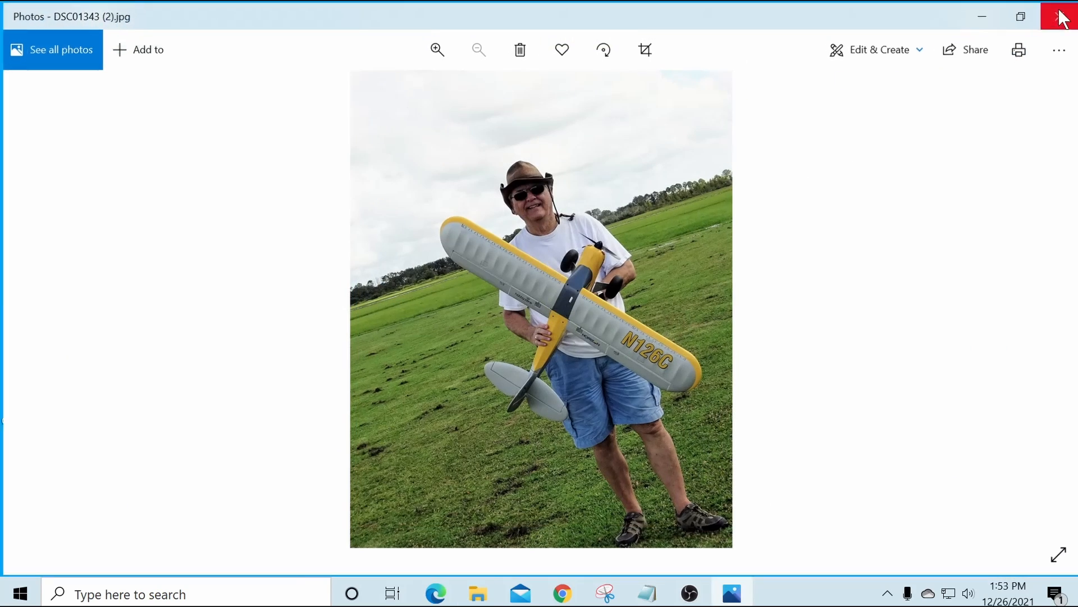
click(1062, 16)
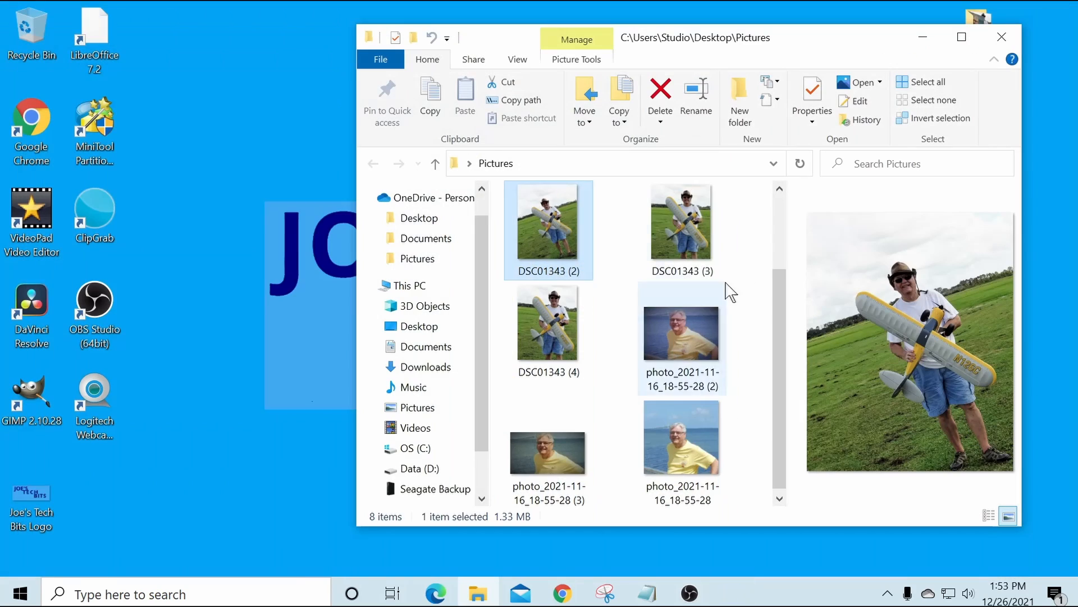
double_click(521, 326)
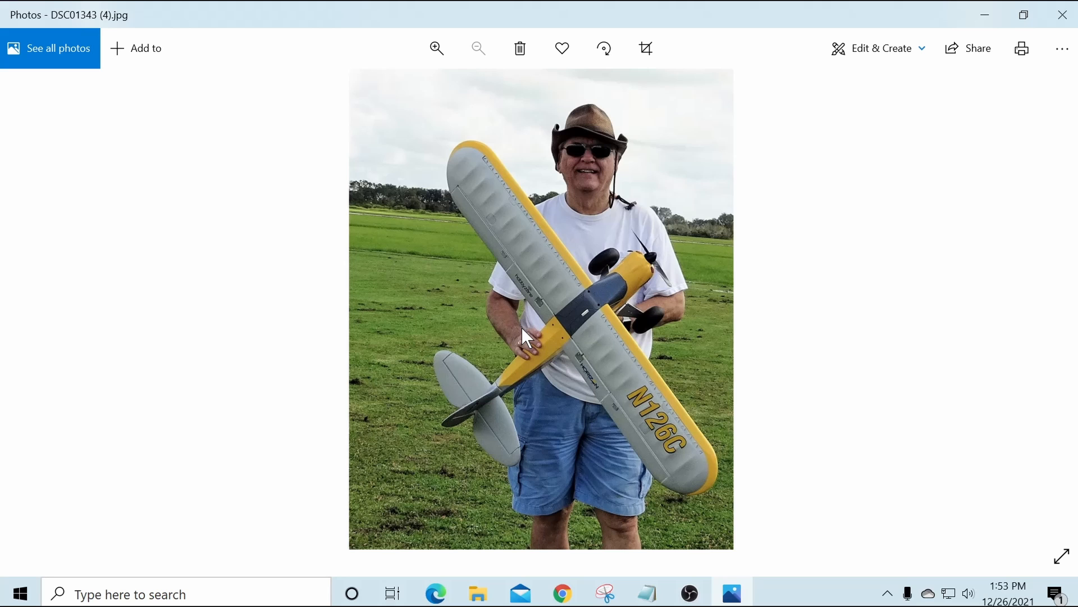
click(1063, 16)
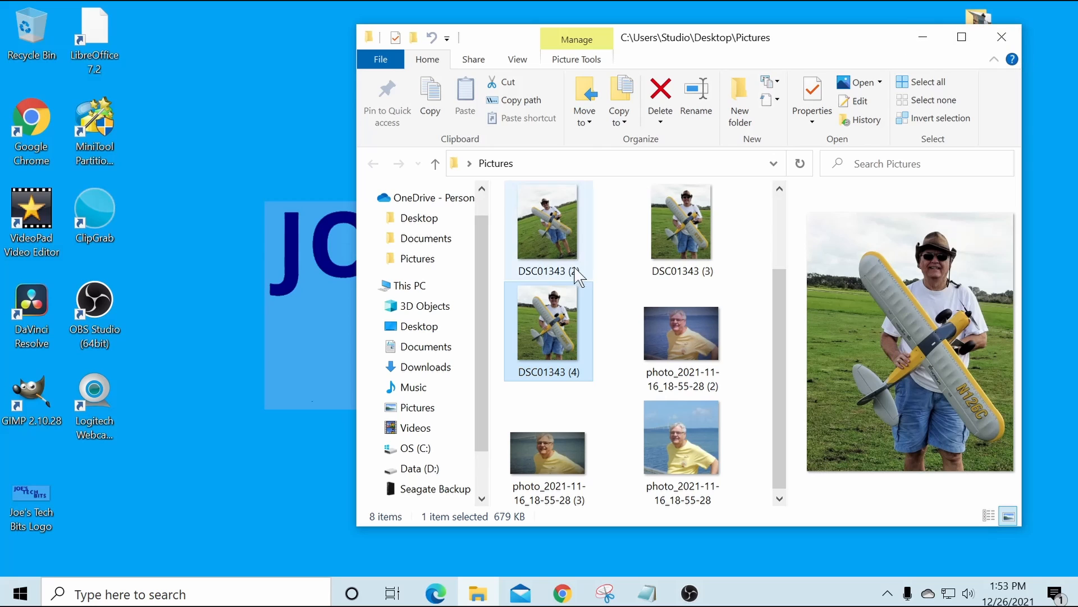
Open photo_2021-11-16_18-55-28, review the Resize image options, and close them without resizing.
double_click(666, 439)
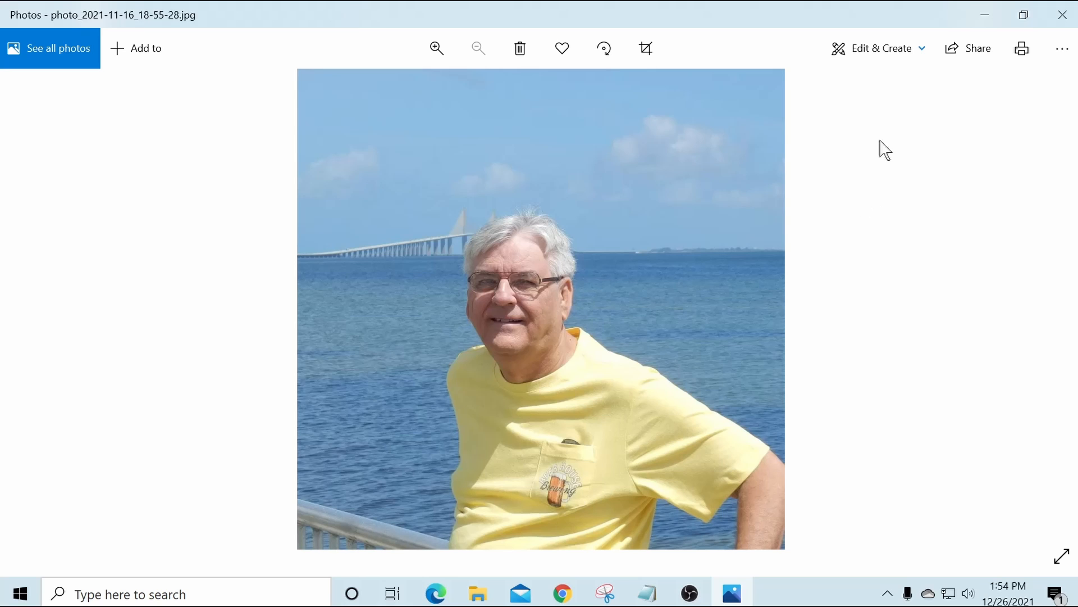
click(1063, 50)
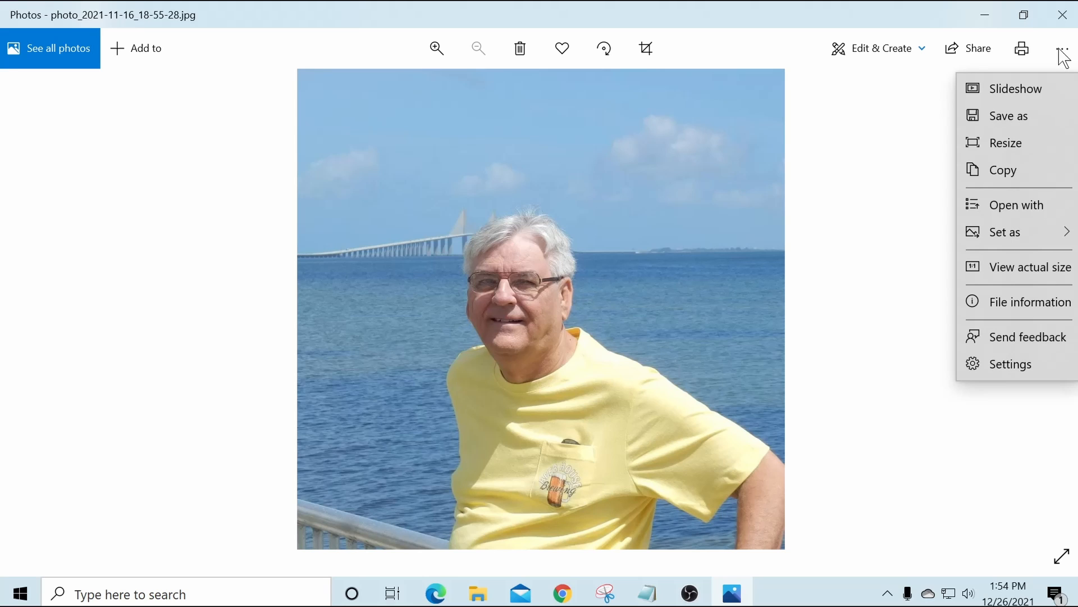
click(1007, 144)
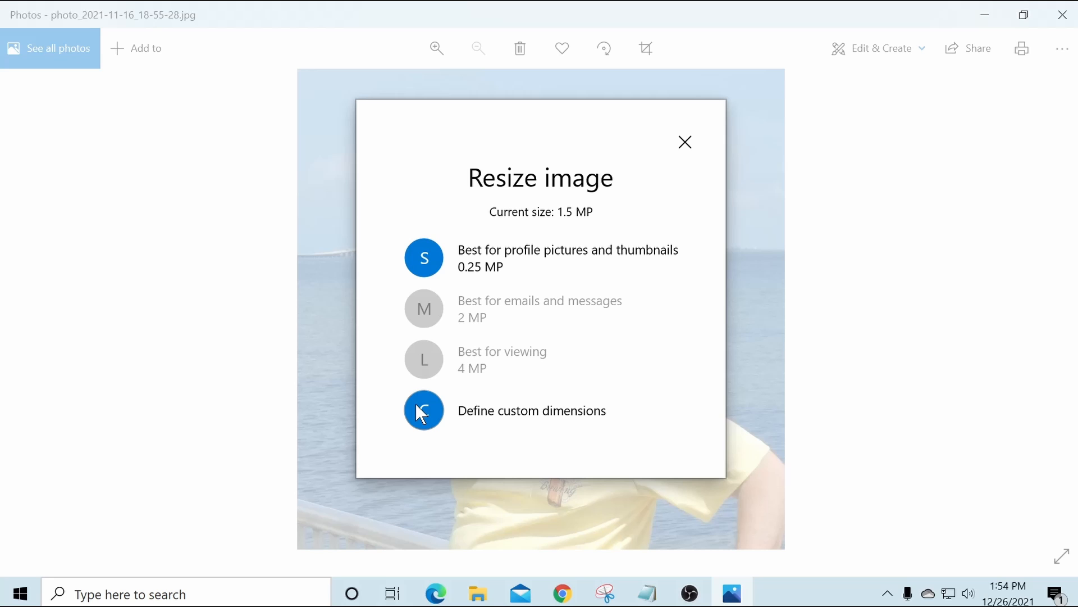
click(678, 142)
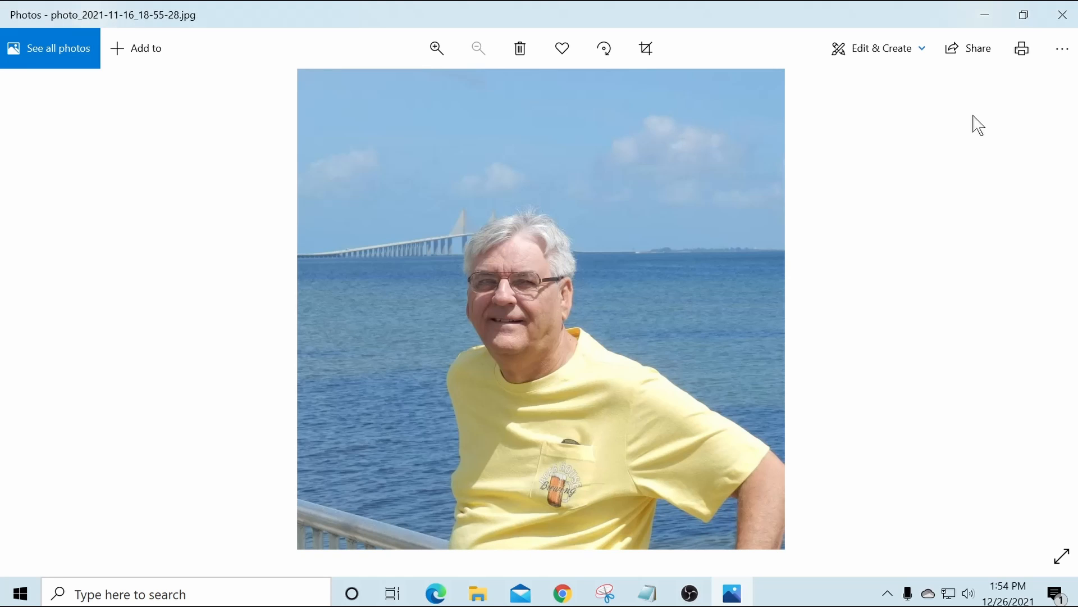
Look over the available edit and create options, zoom in on the photo to 59%, and zoom back out to the full view.
click(891, 51)
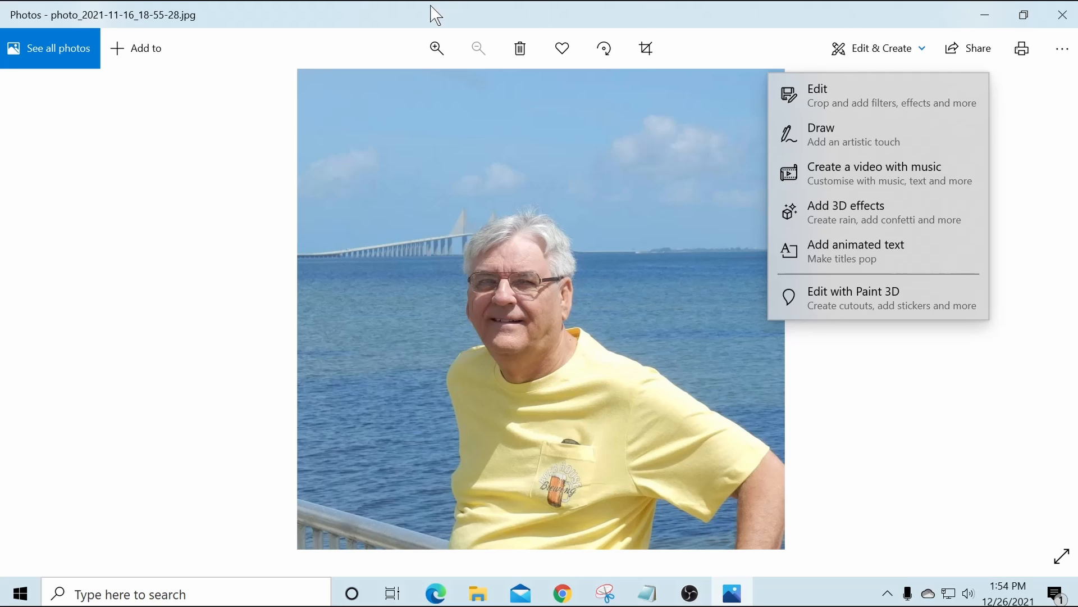
click(438, 53)
click(438, 54)
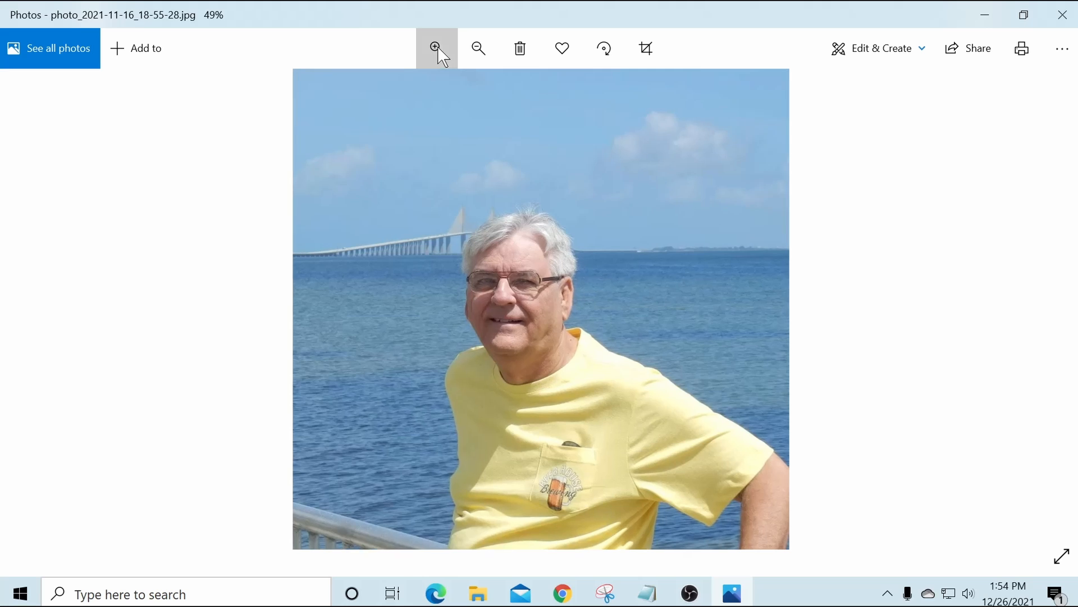
click(439, 50)
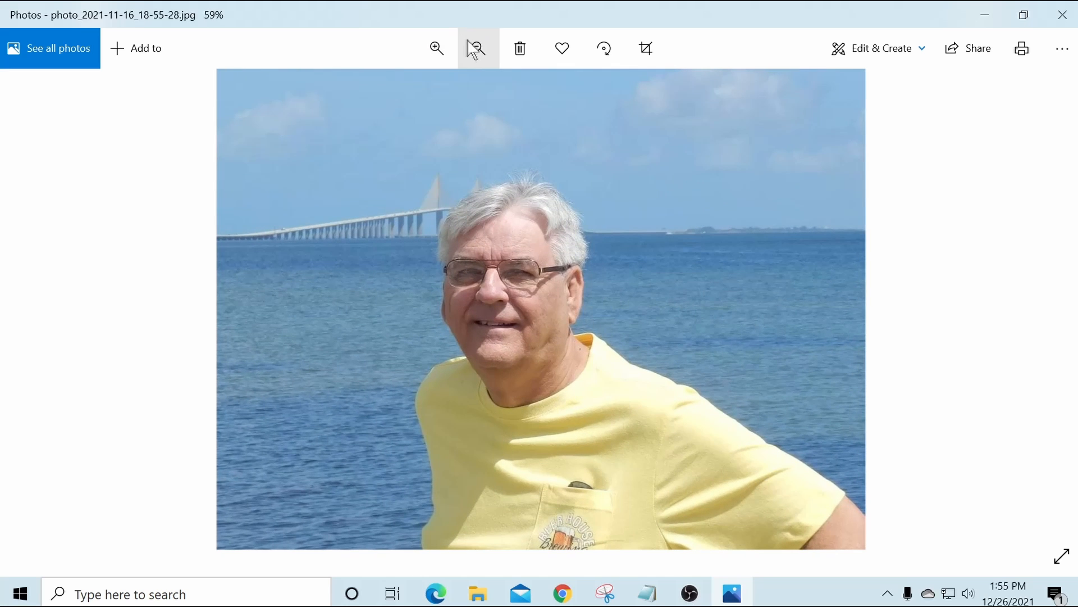
click(479, 54)
click(479, 54)
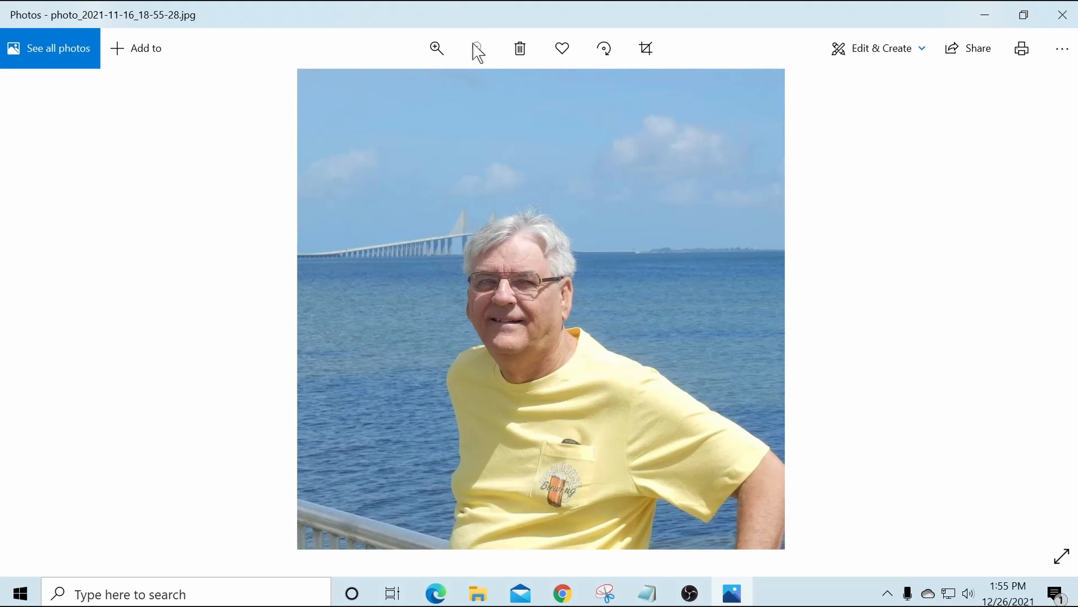